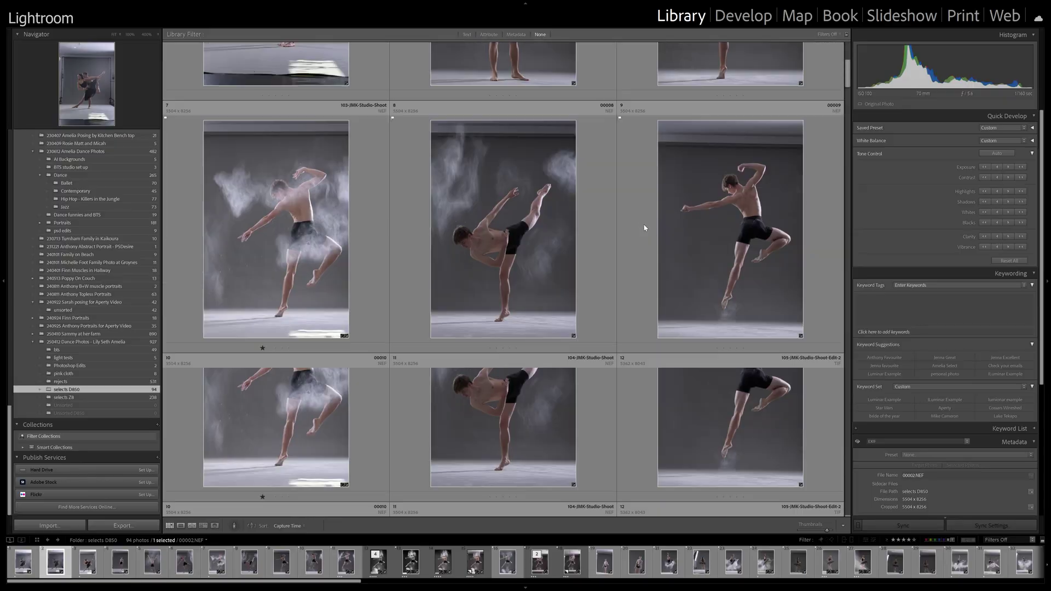
Step: Filter the selects D850 folder to four-star photos and open the ballerina shot in Loupe view
scroll(642, 223, down, 5)
click(685, 215)
scroll(685, 214, down, 2)
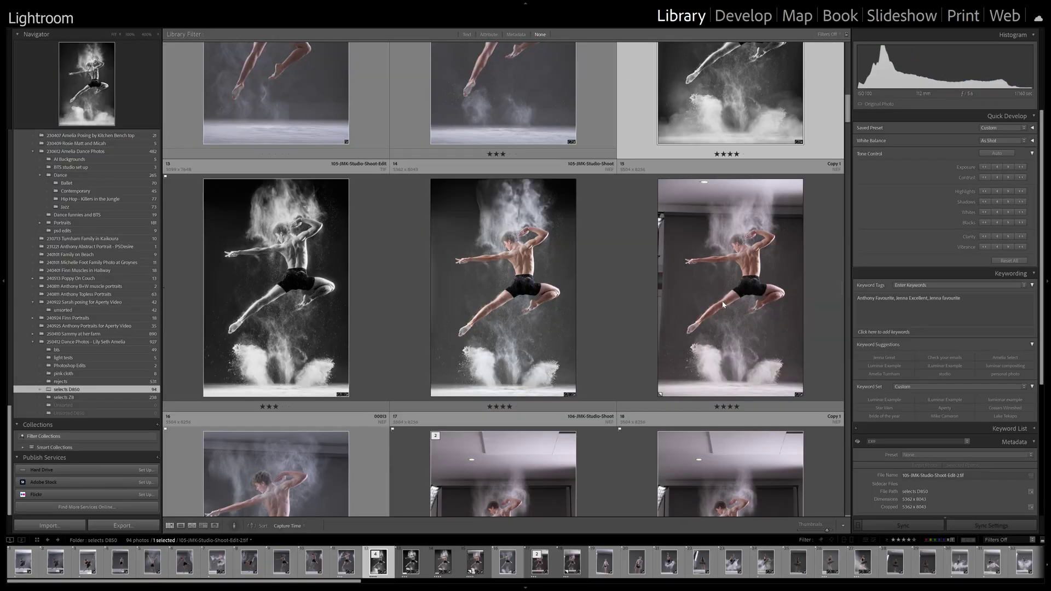
click(907, 542)
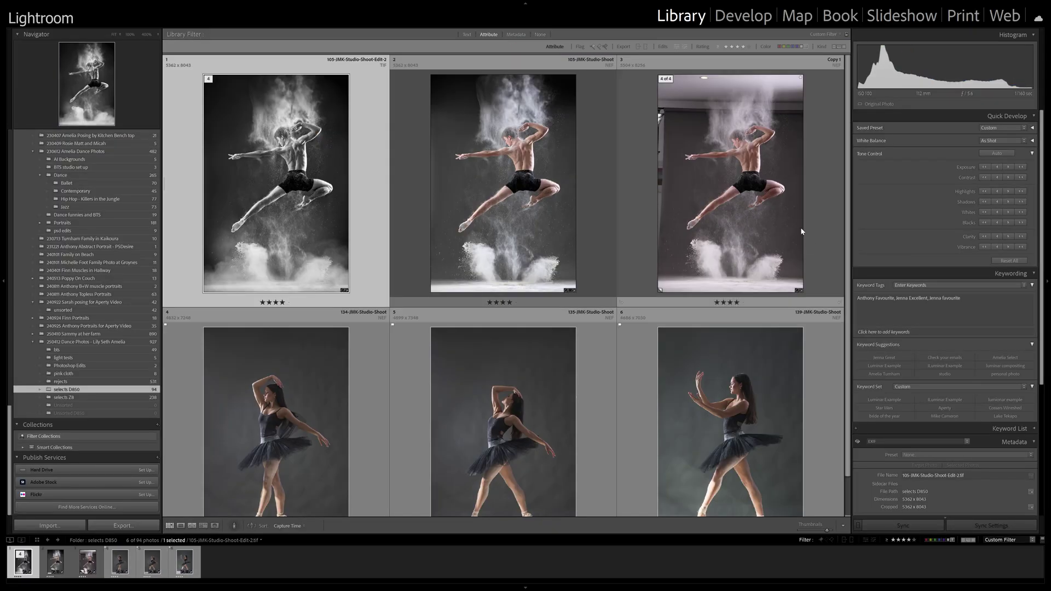
scroll(800, 219, down, 1)
double_click(756, 413)
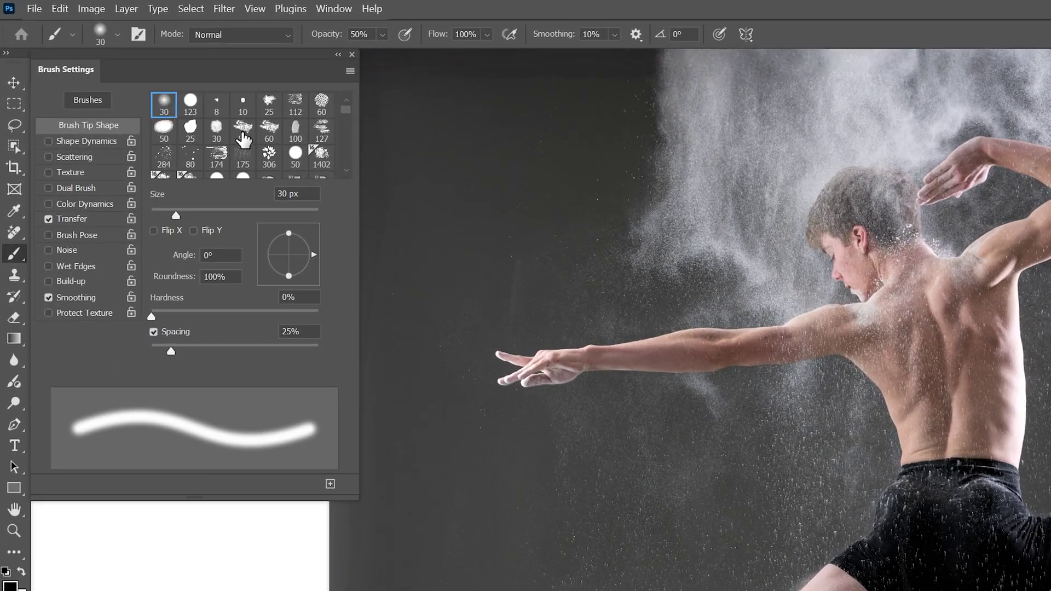
Step: Choose the 174 px Chalk brush tip and raise its Spacing to about 37%
click(163, 88)
click(216, 155)
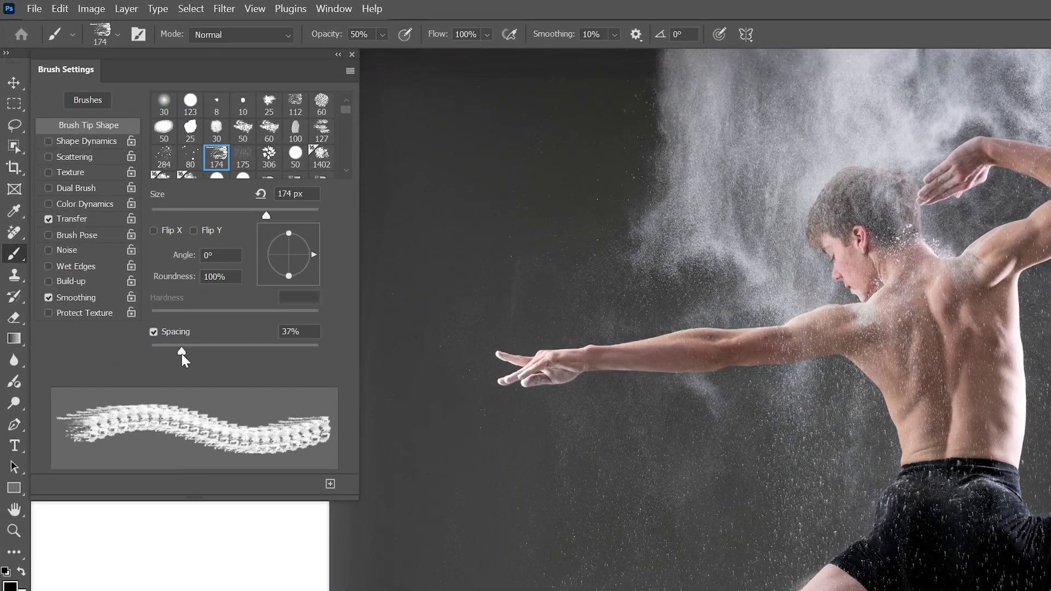
mouse_move(180, 352)
mouse_down()
mouse_move(225, 356)
mouse_move(190, 353)
mouse_up()
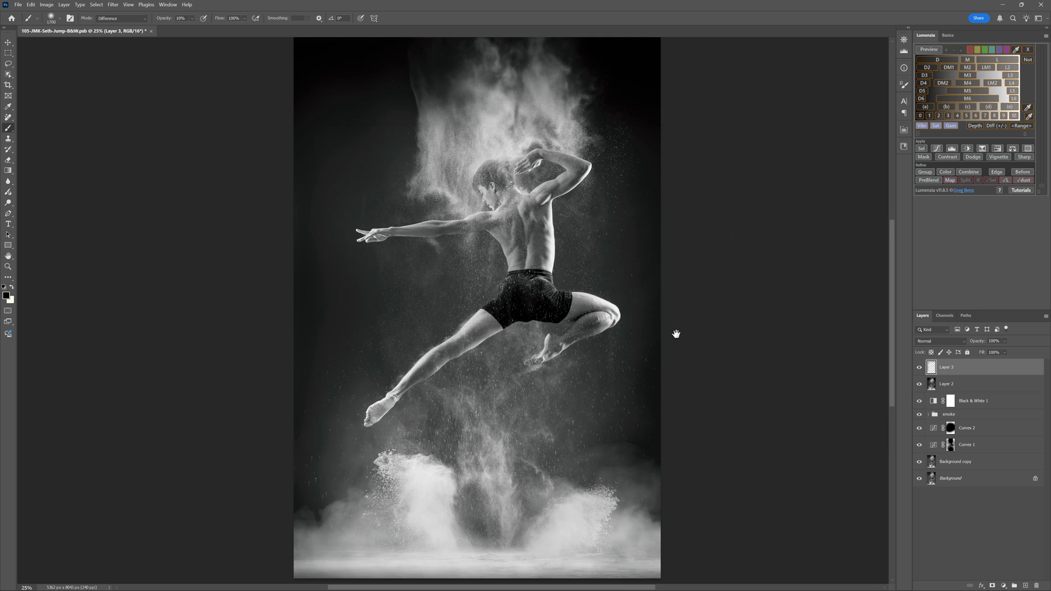
drag(676, 334, 650, 344)
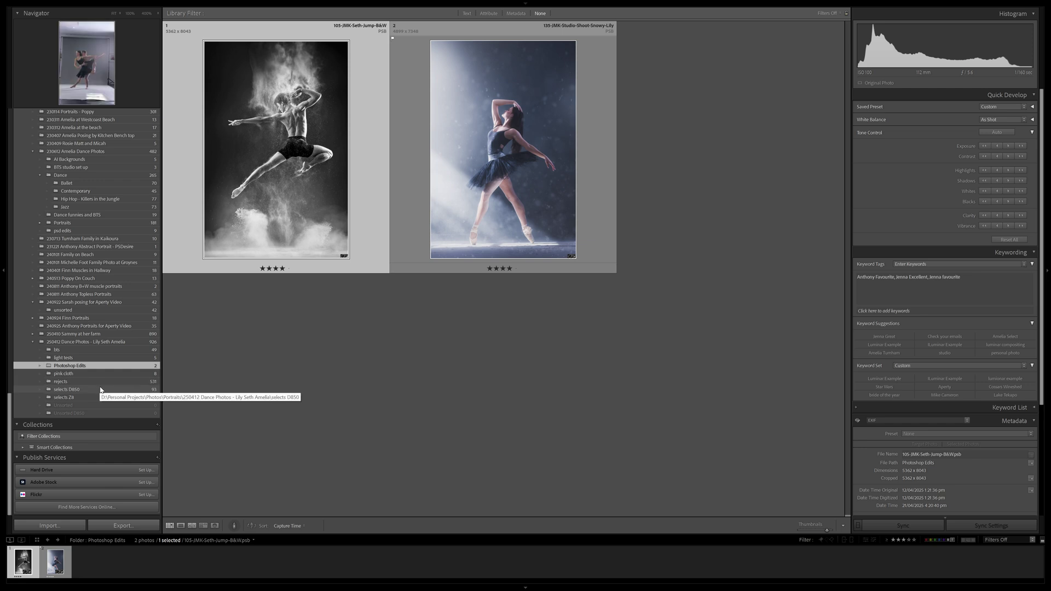
Step: Move from the selects D850 folder to the selects Z8 folder and scroll to the top
click(100, 390)
scroll(529, 357, down, 10)
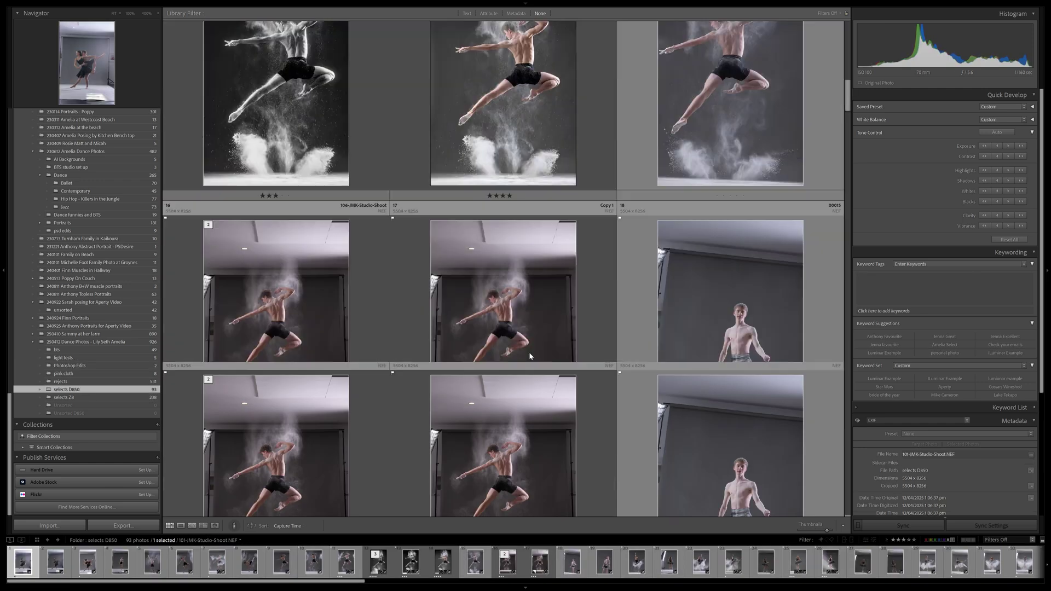
scroll(530, 356, down, 15)
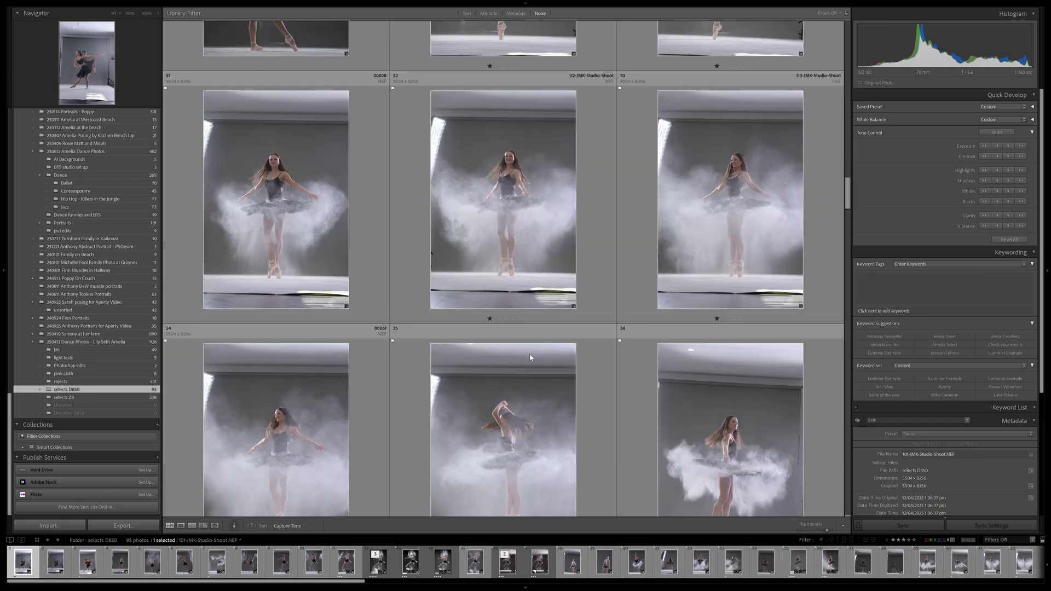
scroll(530, 357, down, 20)
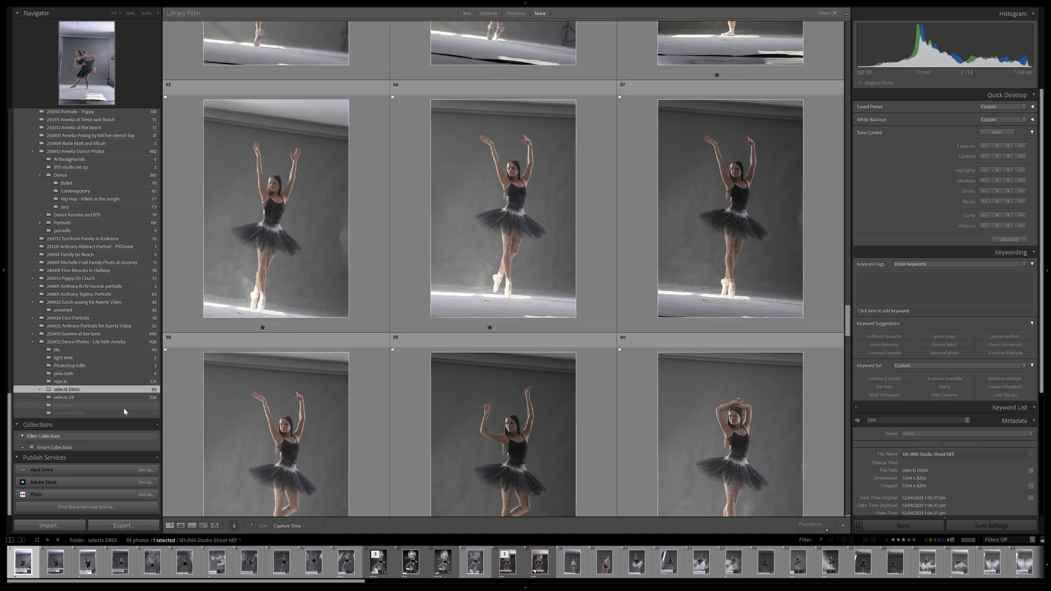
click(112, 398)
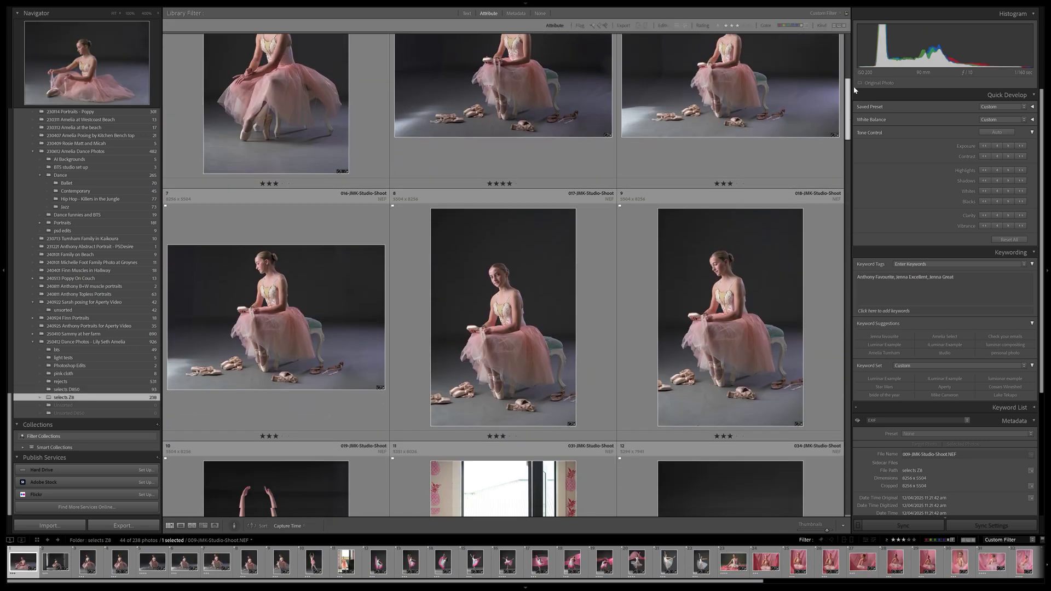
drag(854, 88, 859, 482)
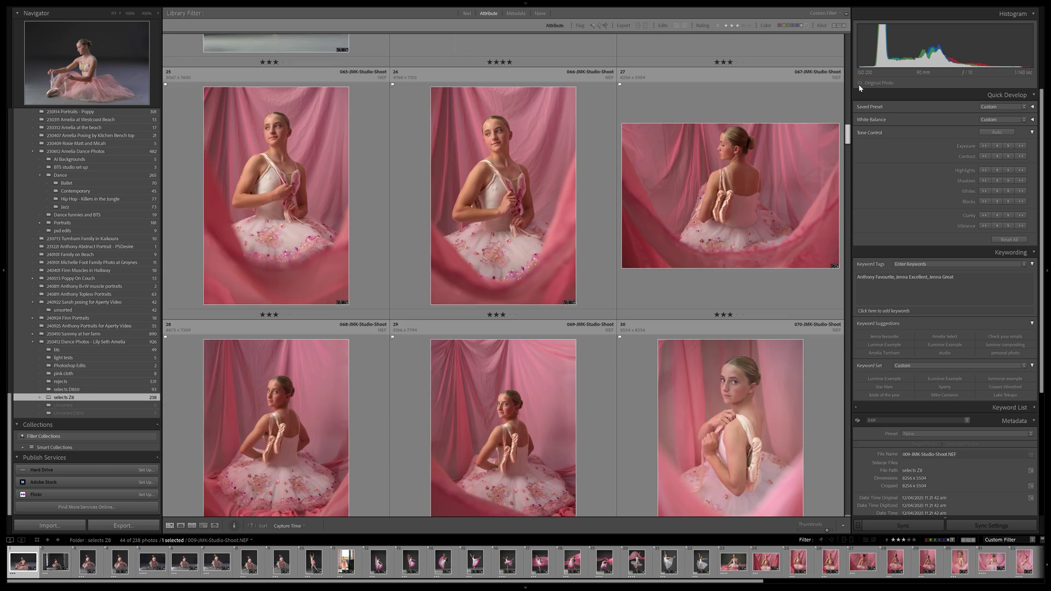
drag(858, 84, 857, 44)
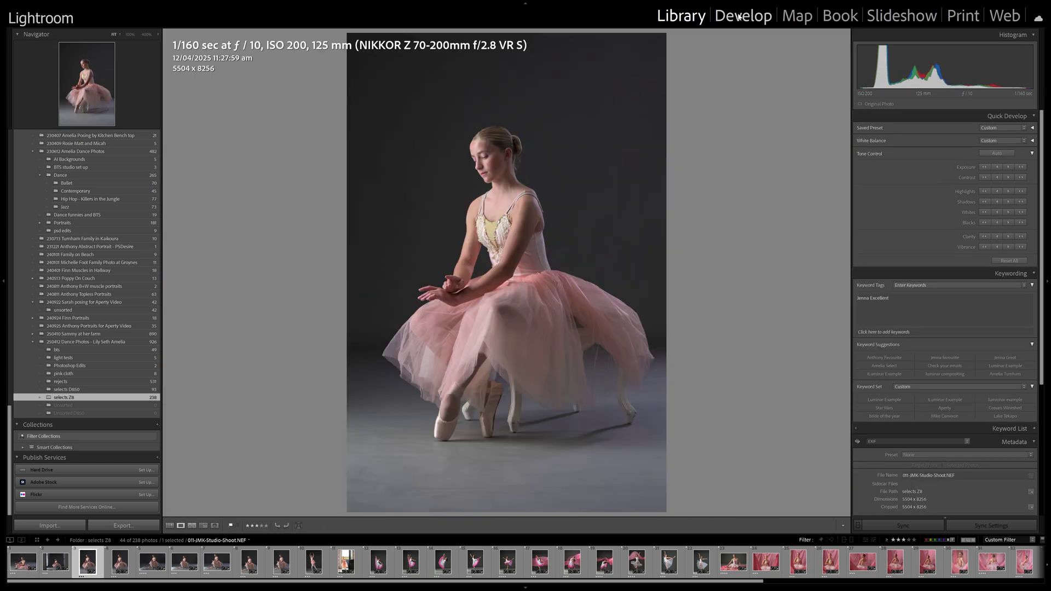
Step: Open the seated pink-tutu ballerina in Develop with the Basic panel expanded, then return to Photoshop
click(743, 16)
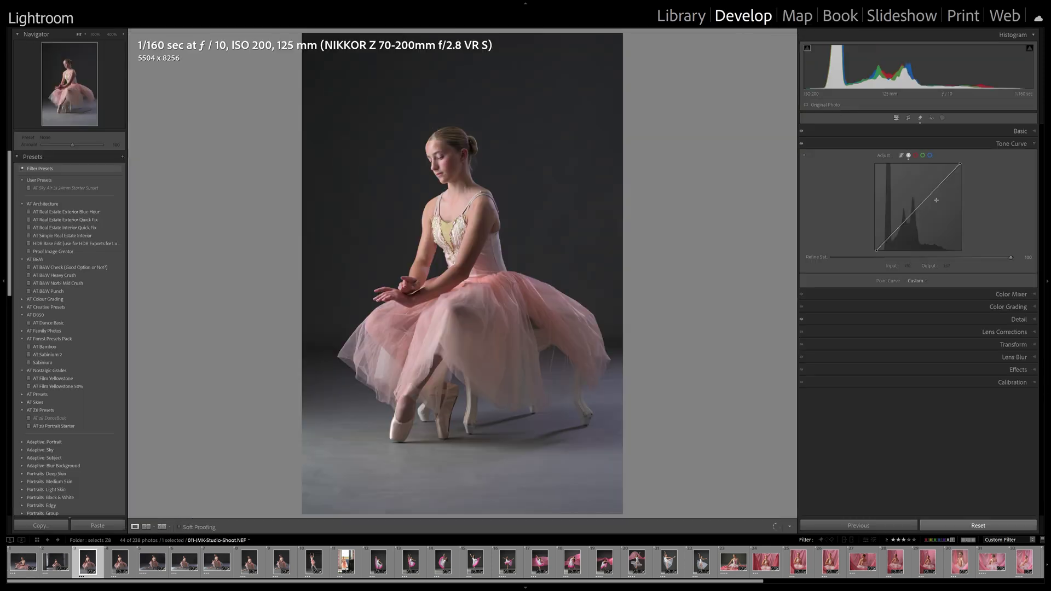
click(943, 132)
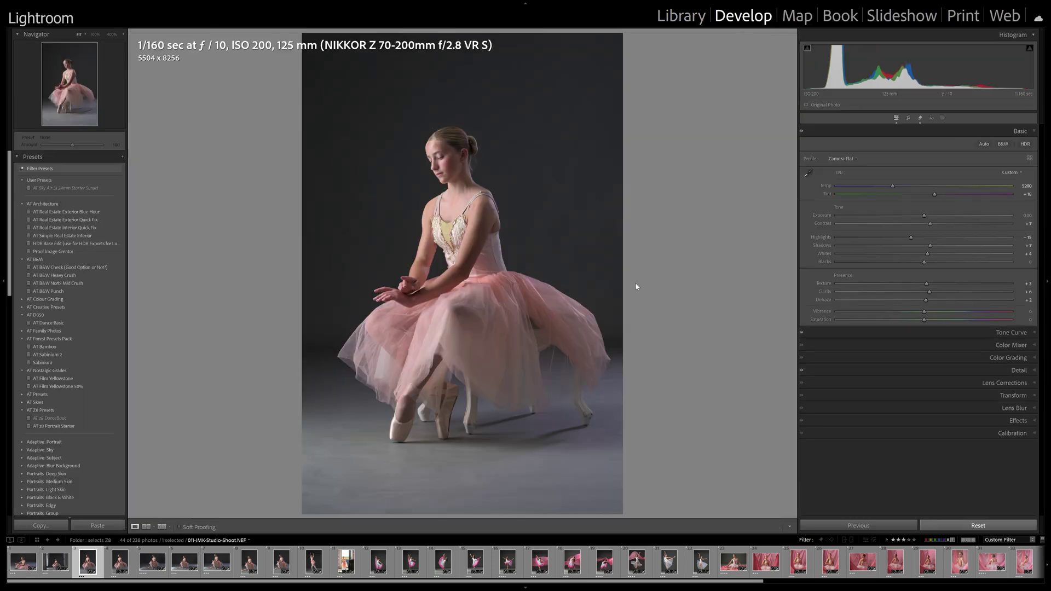
key(alt+Tab)
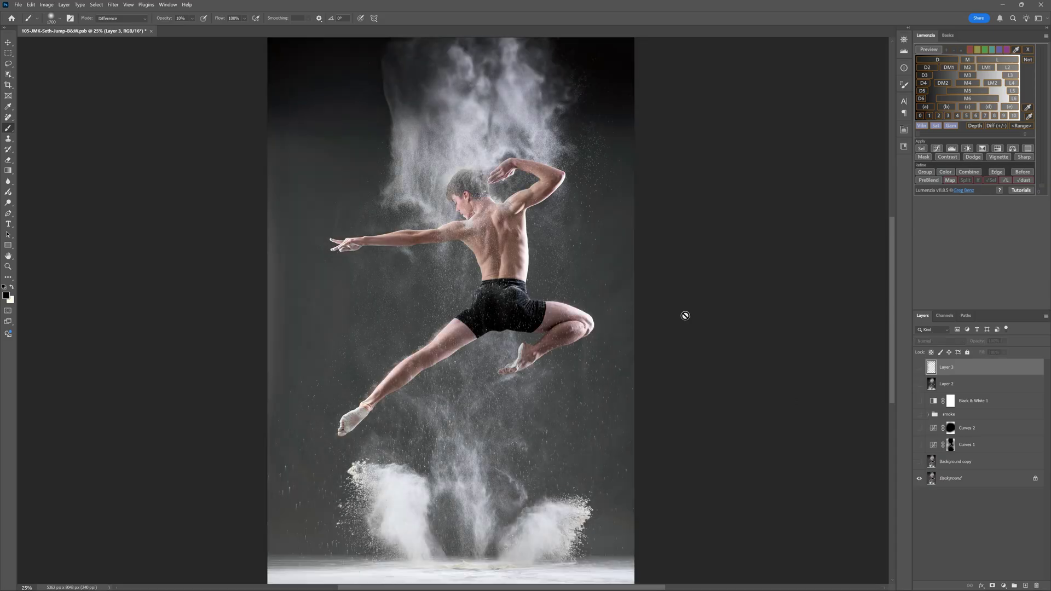
ctrl+click(355, 95)
ctrl+click(445, 212)
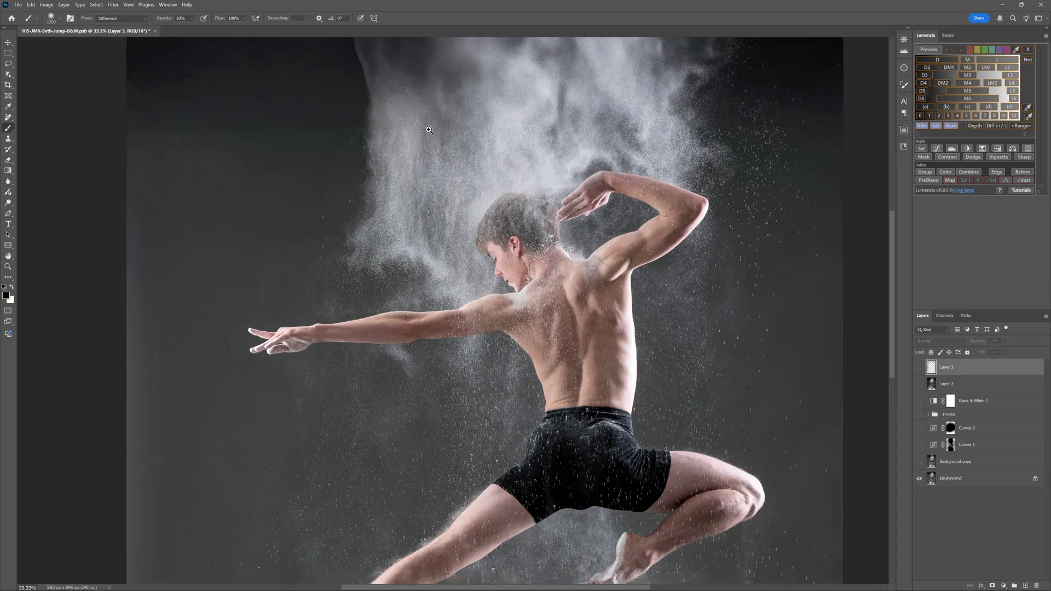
ctrl+click(441, 112)
ctrl+click(450, 204)
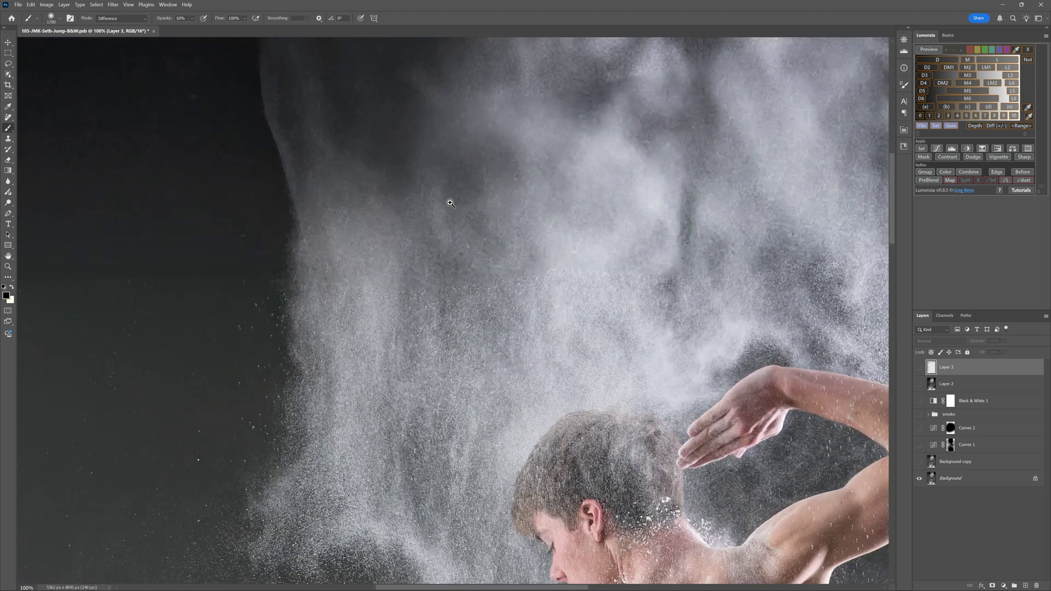
ctrl+alt+click(451, 213)
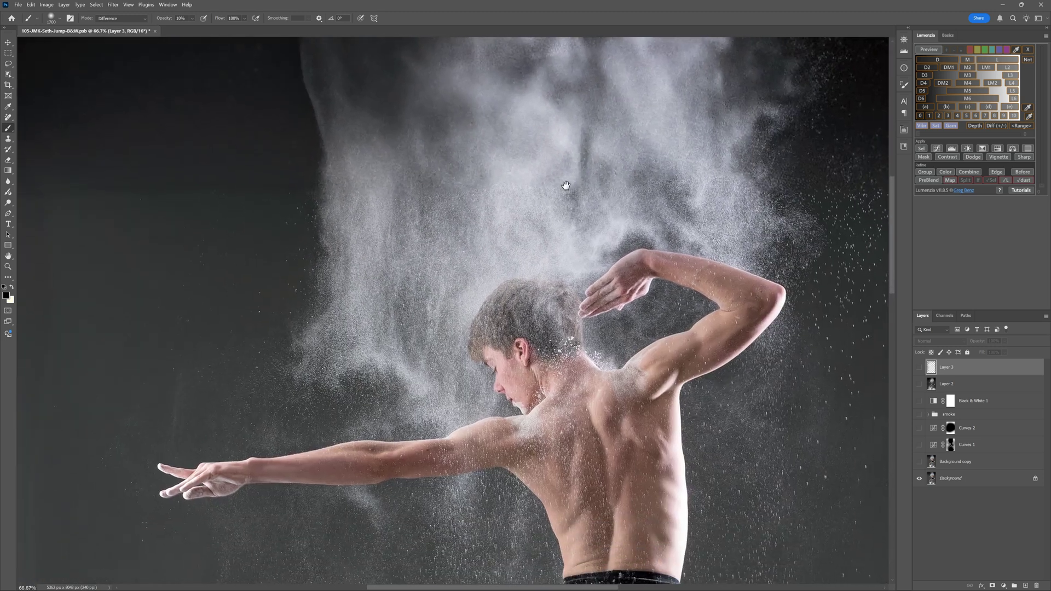
ctrl+alt+click(481, 250)
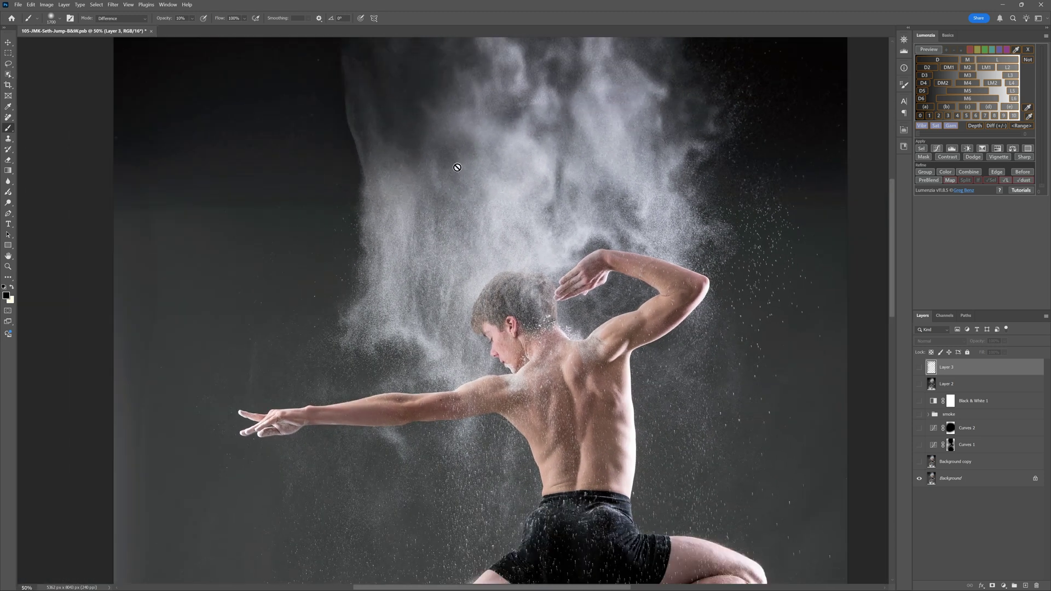
ctrl+click(377, 154)
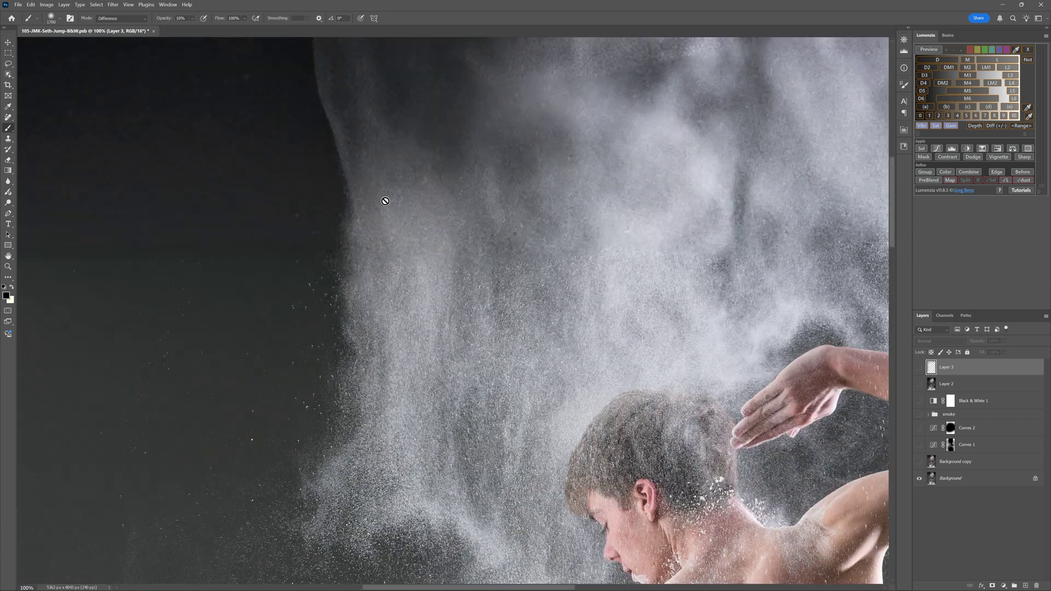
drag(390, 204, 488, 293)
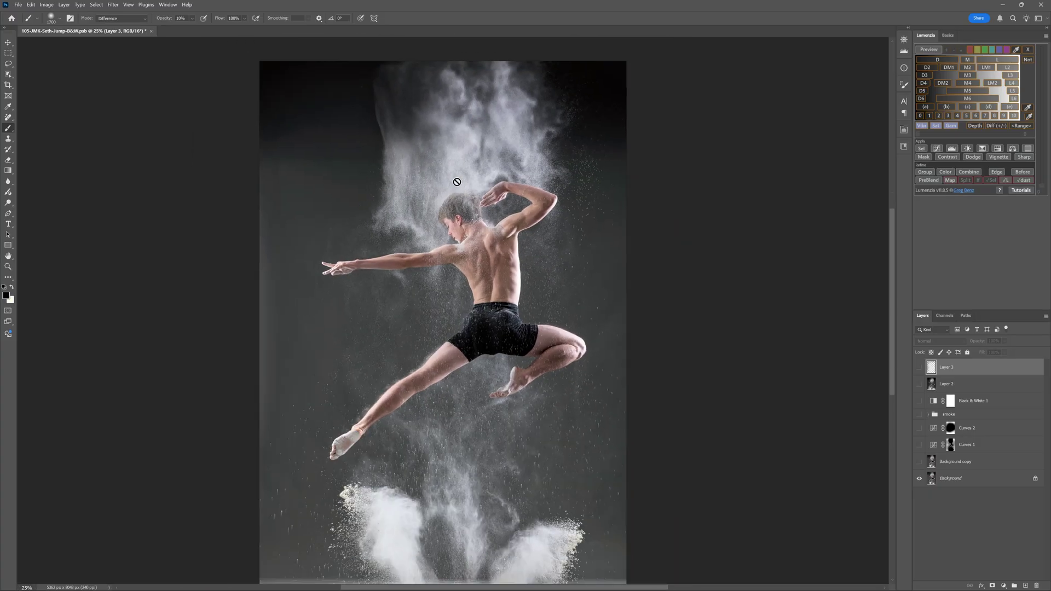
ctrl+click(467, 287)
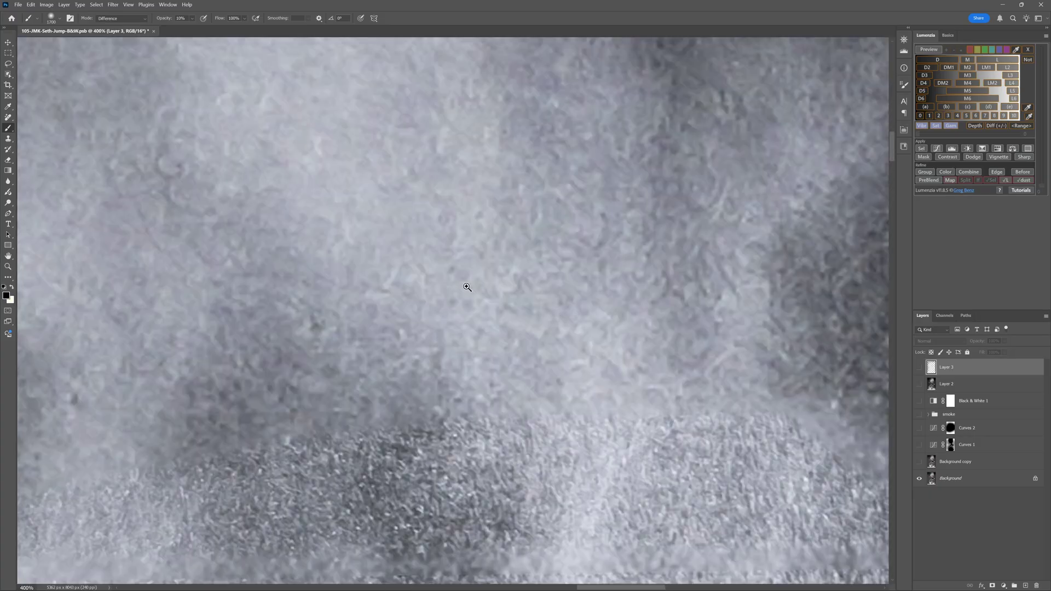
drag(455, 273, 484, 82)
drag(392, 443, 392, 274)
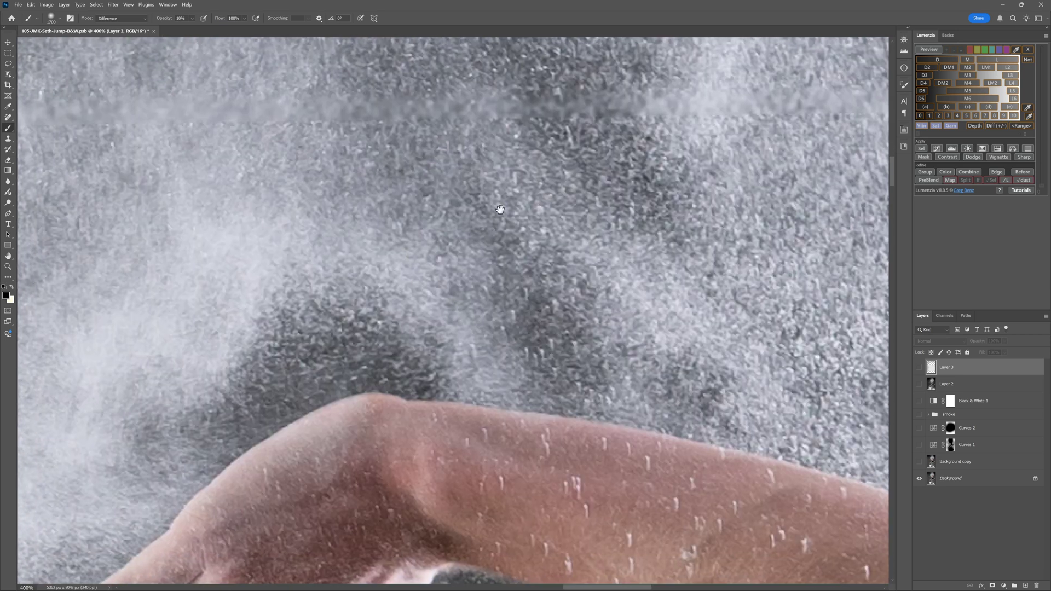
drag(500, 210, 541, 233)
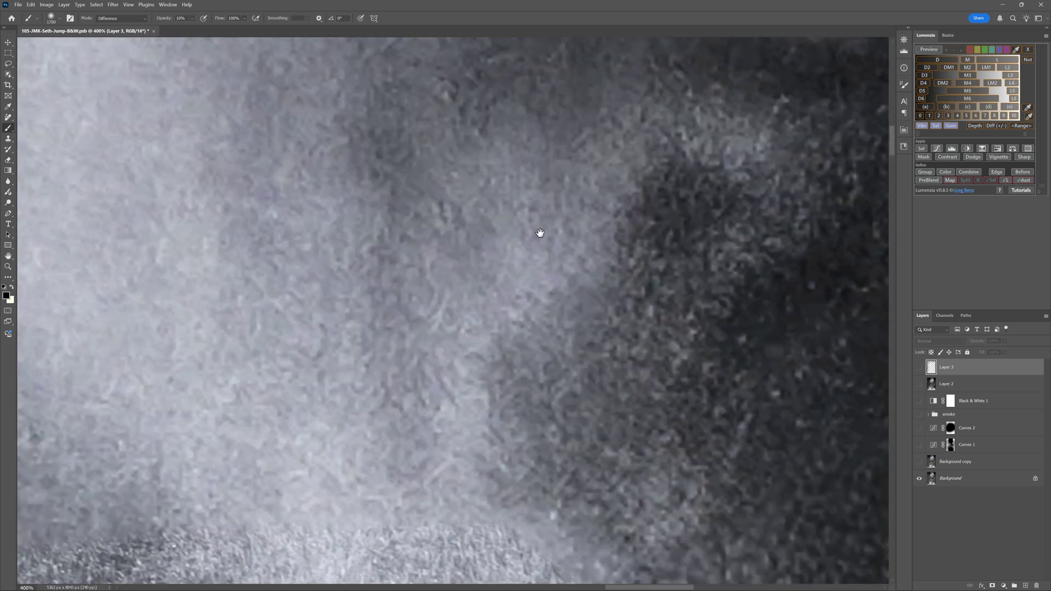
alt+click(599, 283)
alt+click(575, 301)
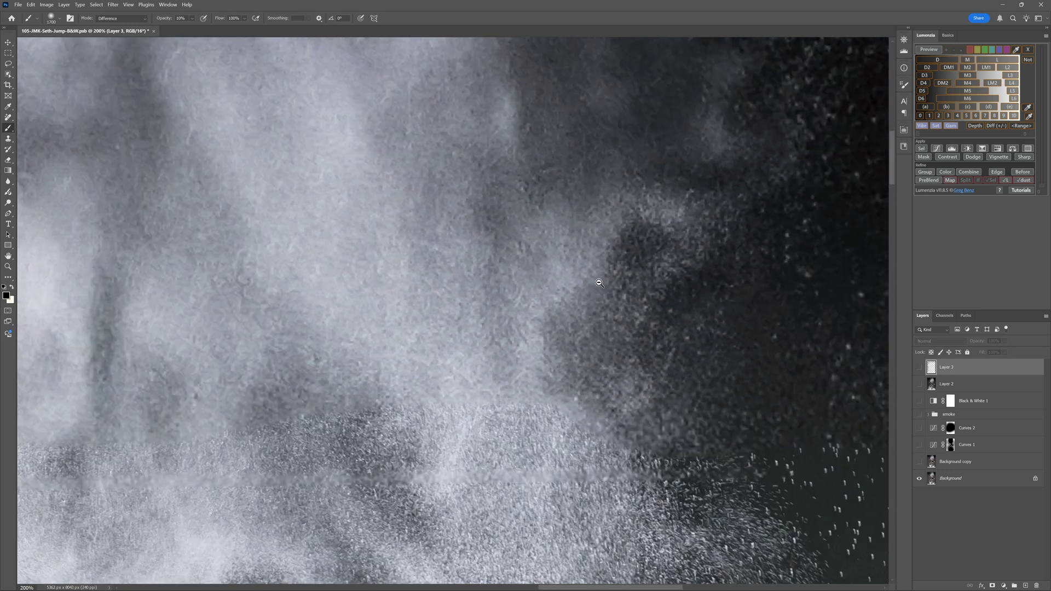
alt+click(545, 323)
alt+click(513, 345)
alt+click(509, 356)
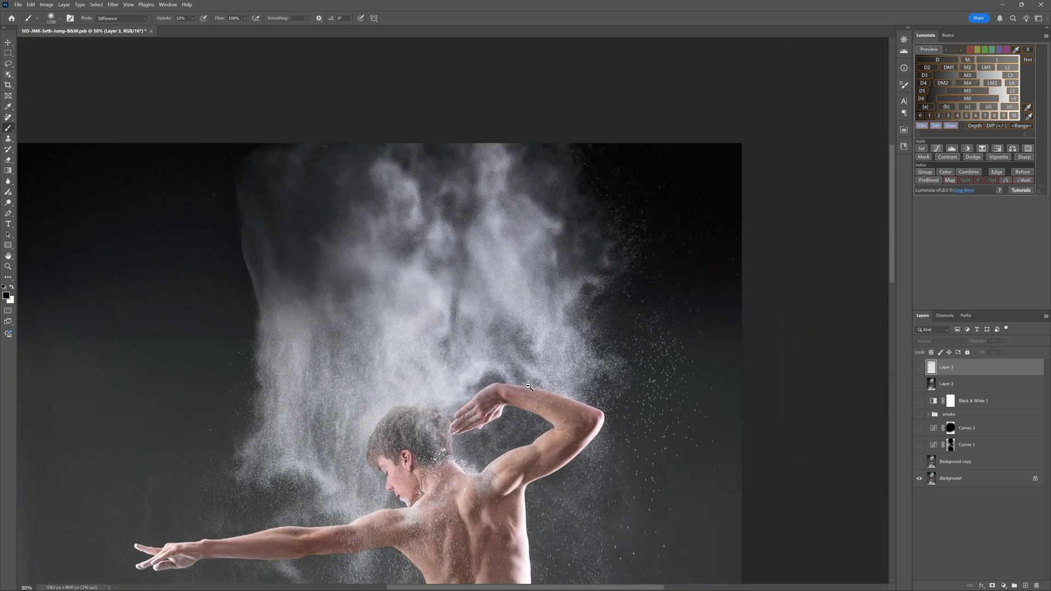
alt+click(520, 375)
drag(529, 403, 545, 237)
alt+click(580, 239)
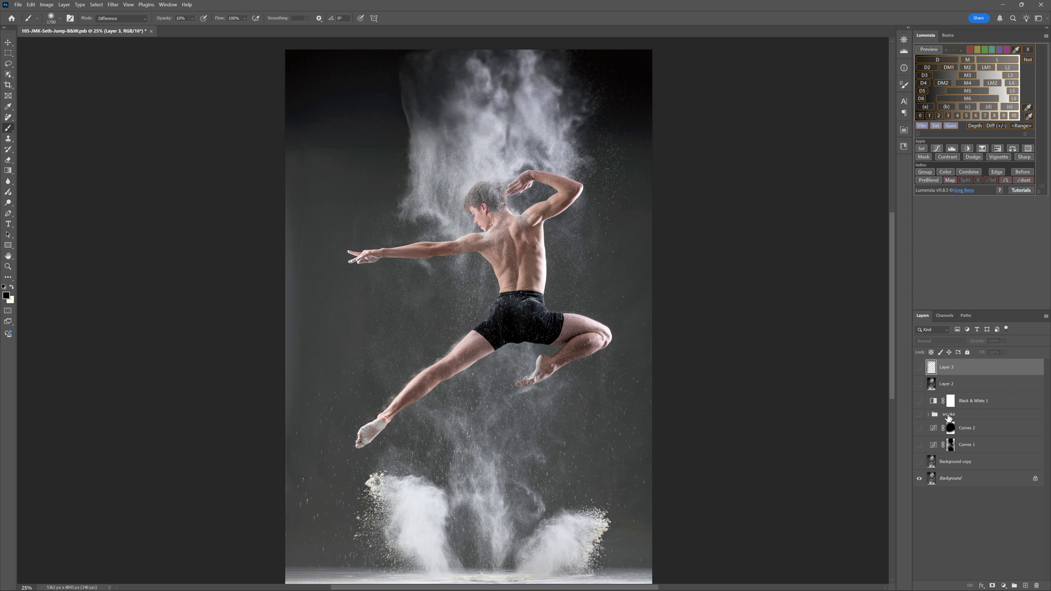
click(919, 463)
Step: Turn Curves 1 back on, checking its settings and comparing the darkening on and off
click(920, 445)
click(930, 446)
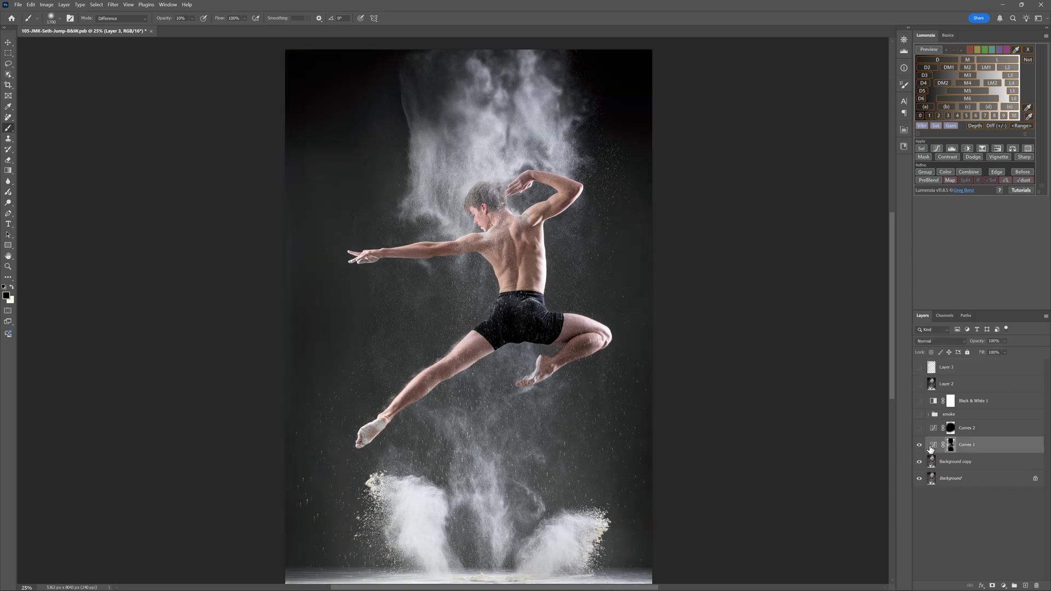
click(933, 445)
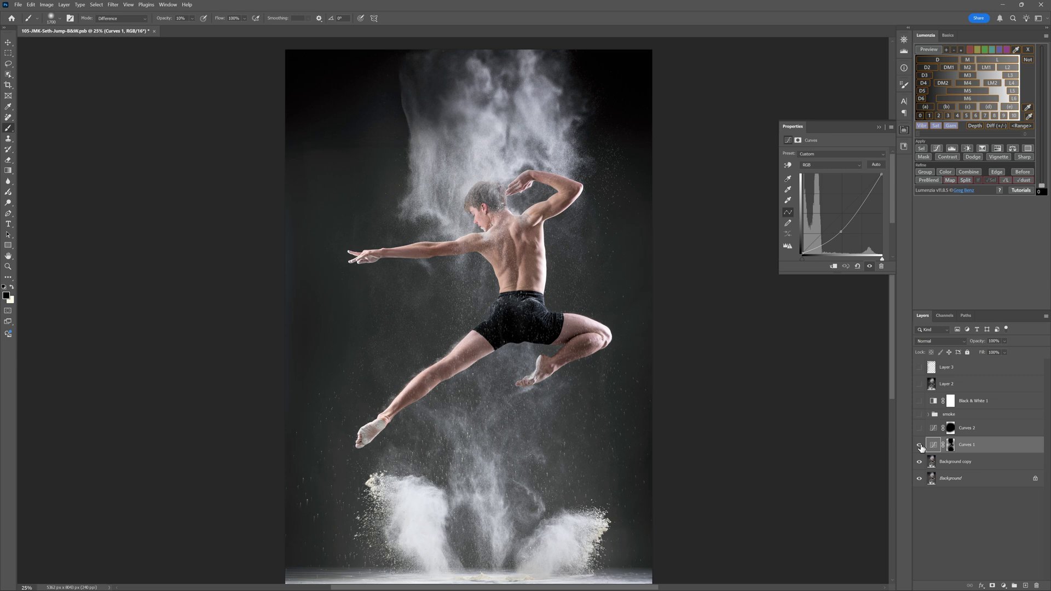
click(919, 445)
click(919, 445)
Step: Switch Curves 2, the smoke group and the Black & White 1 conversion back on
click(919, 429)
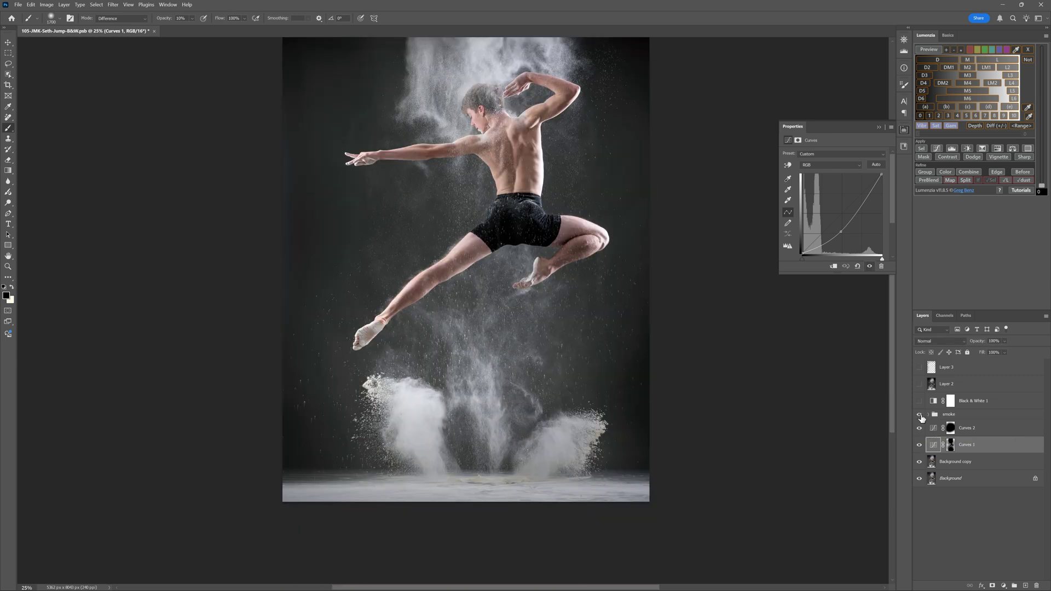
click(920, 415)
click(928, 414)
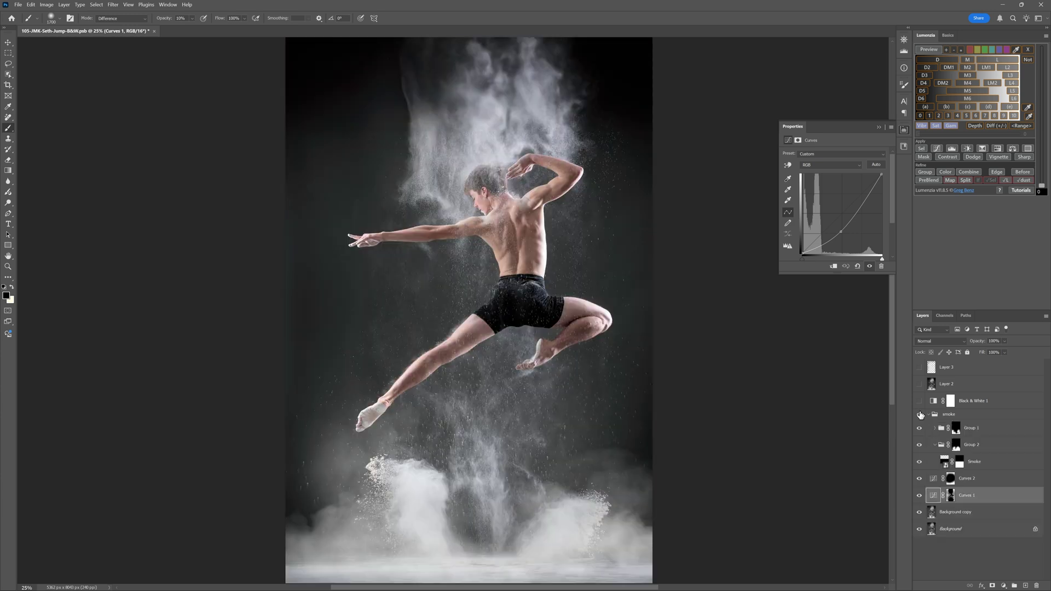
click(919, 402)
click(934, 403)
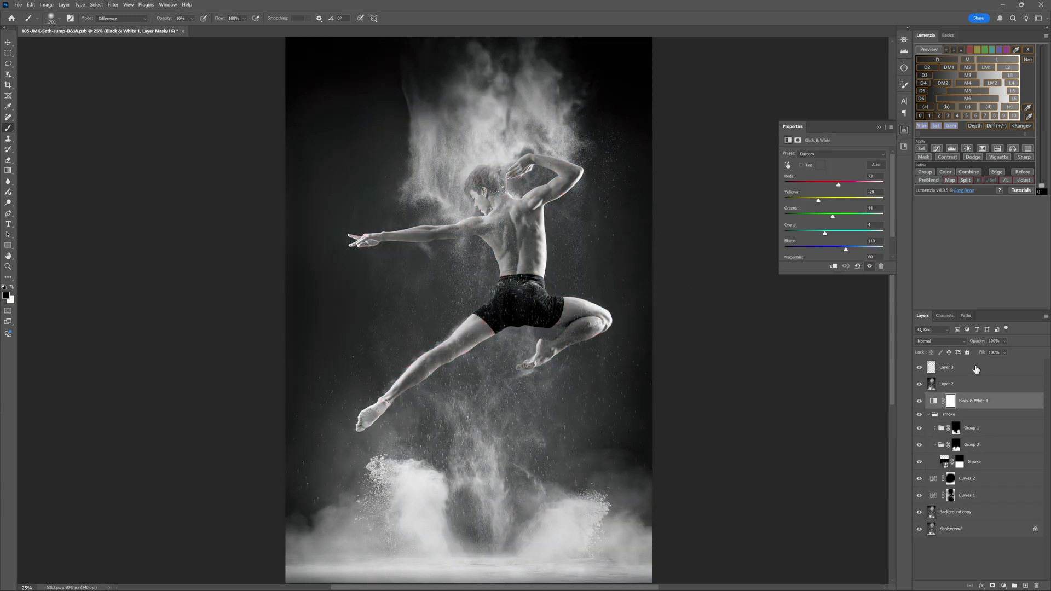
Step: Compare the photo with and without Layer 3, leaving it visible and selected
click(919, 368)
click(919, 367)
click(955, 372)
key(ctrl+plus)
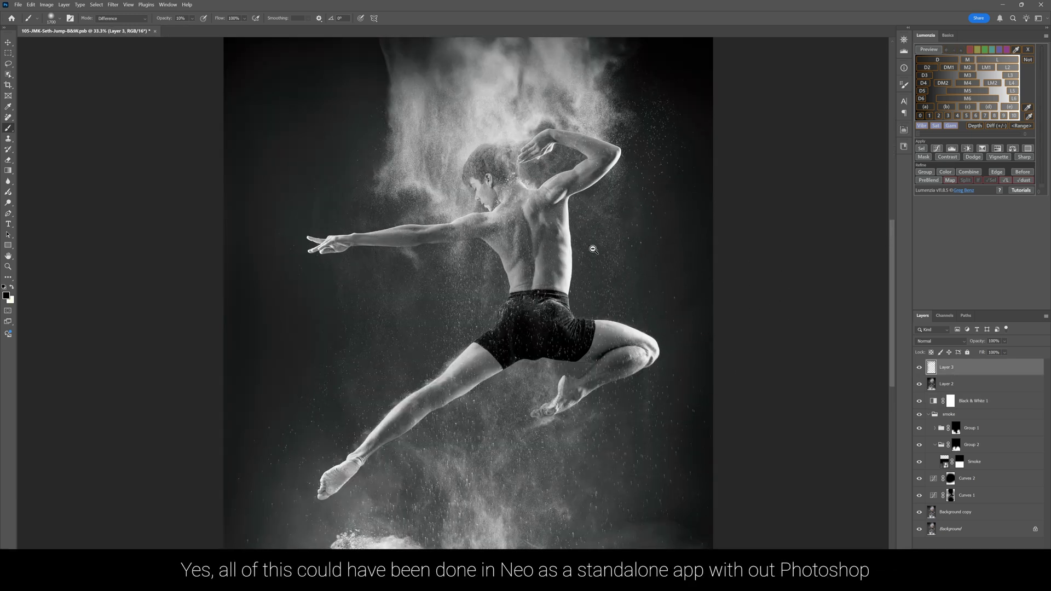
alt+click(593, 249)
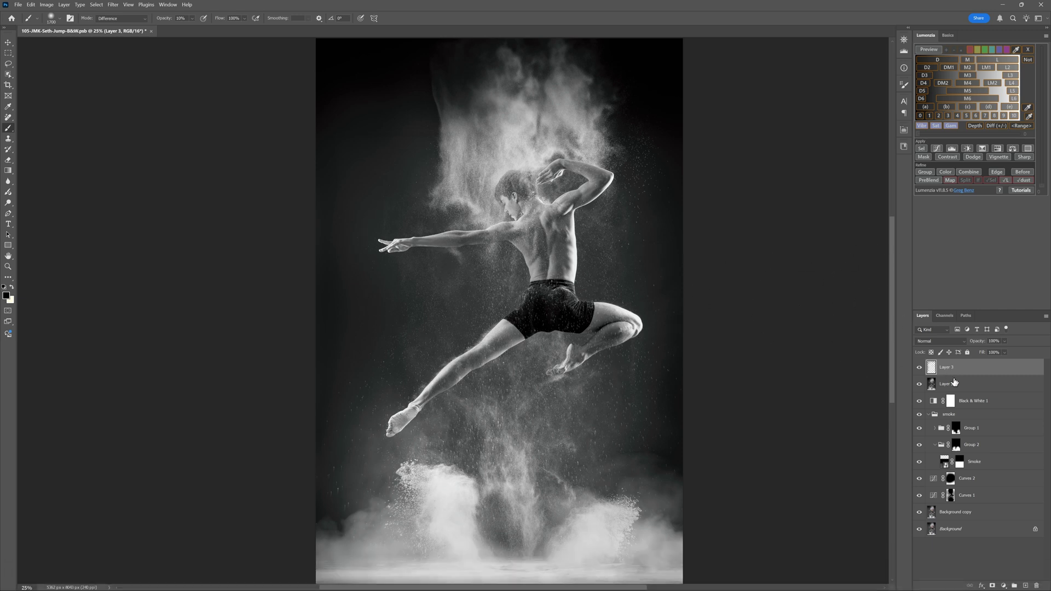
Step: Add Curves 4 with the curve dragged down to darken the photo, then hide it
click(1004, 587)
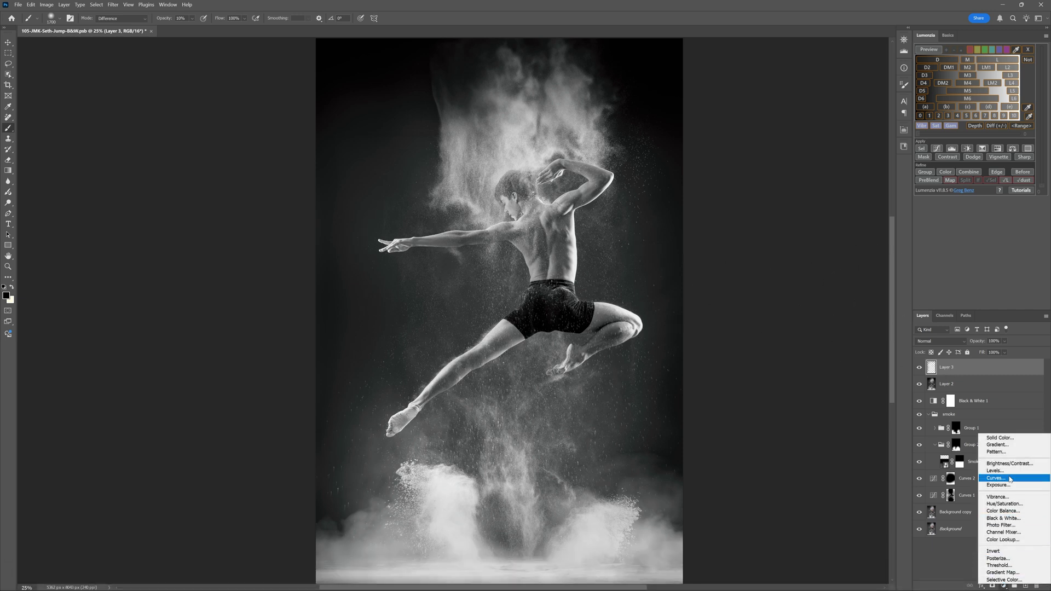
click(996, 478)
drag(825, 233, 849, 203)
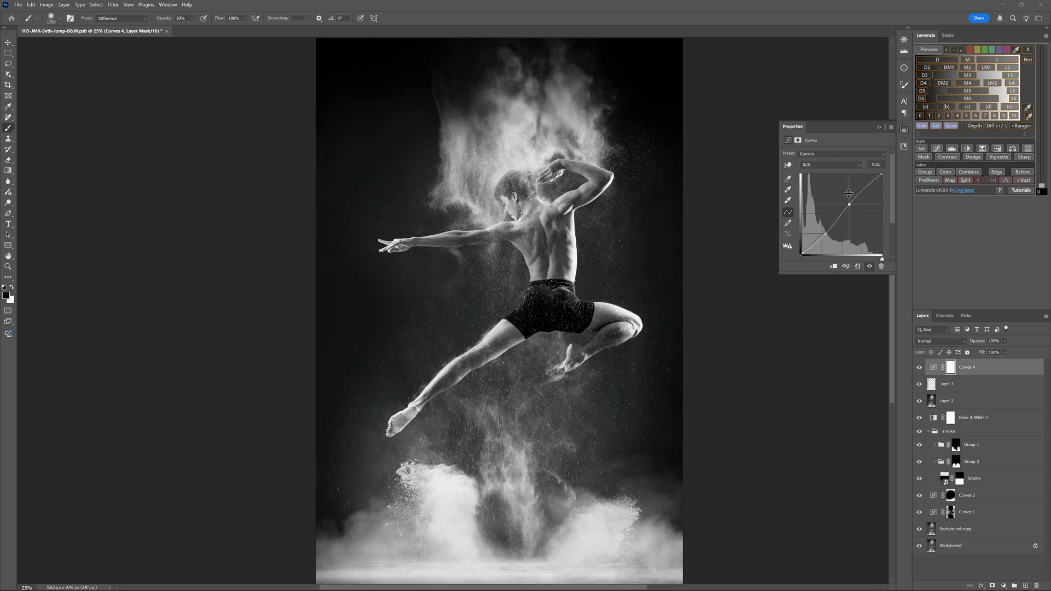
click(879, 128)
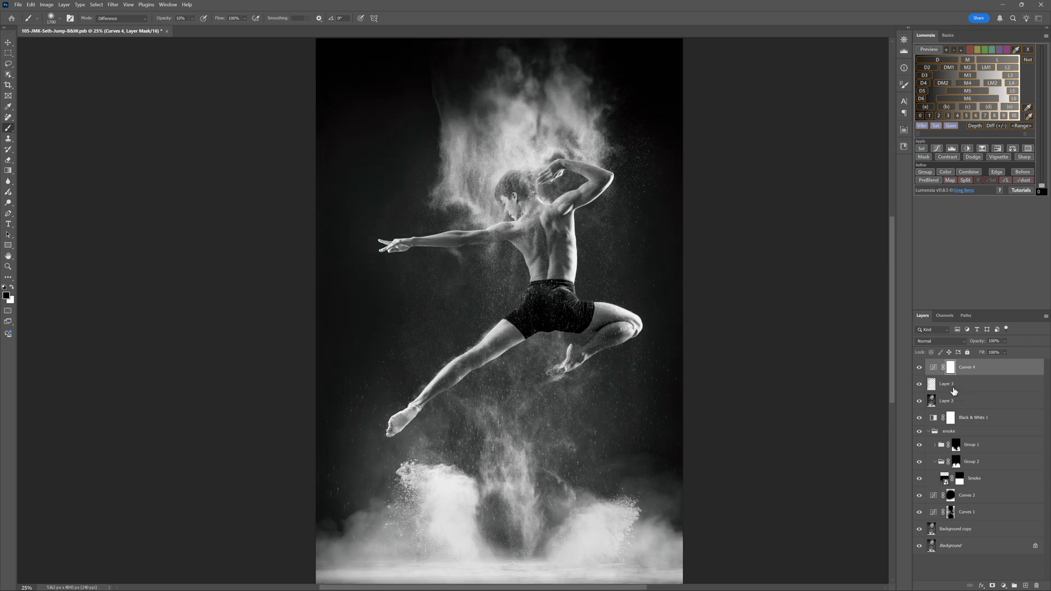
click(922, 369)
click(951, 384)
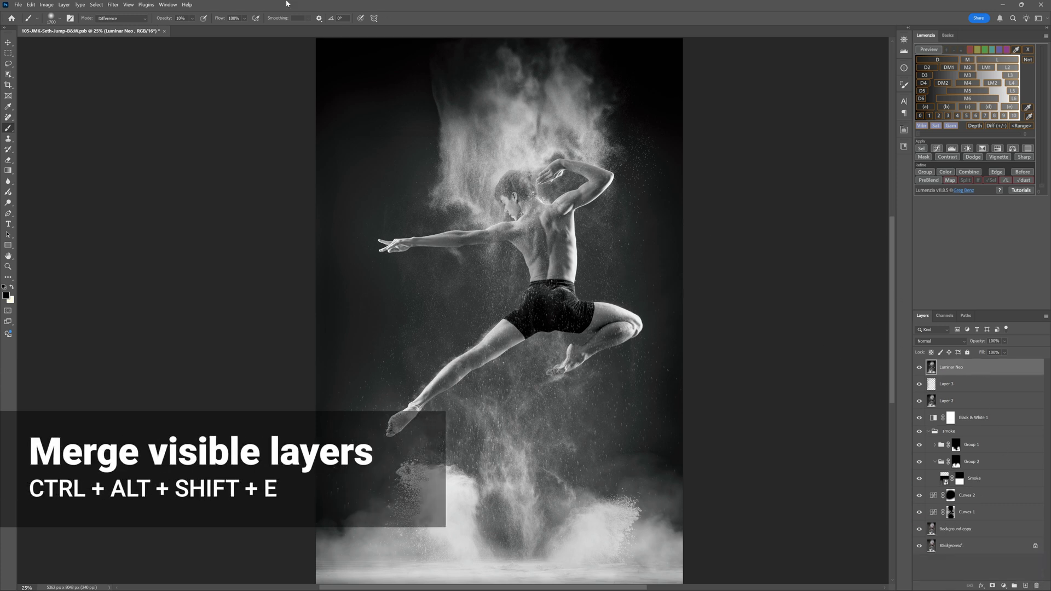
Step: Send the merged Luminar Neo layer to Filter > Skylum Software > Luminar Neo
click(114, 5)
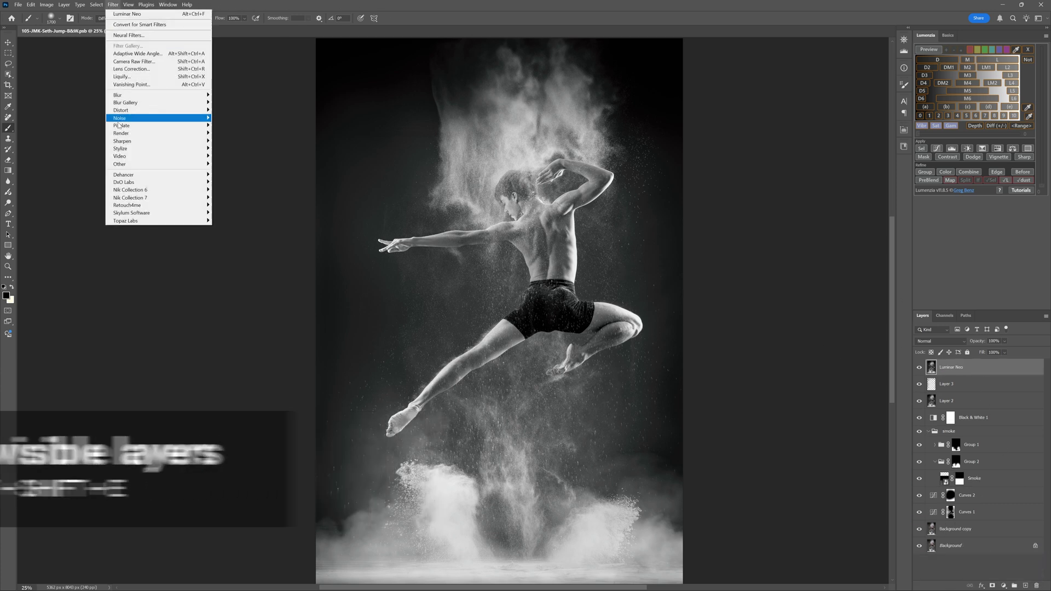
mouse_move(179, 217)
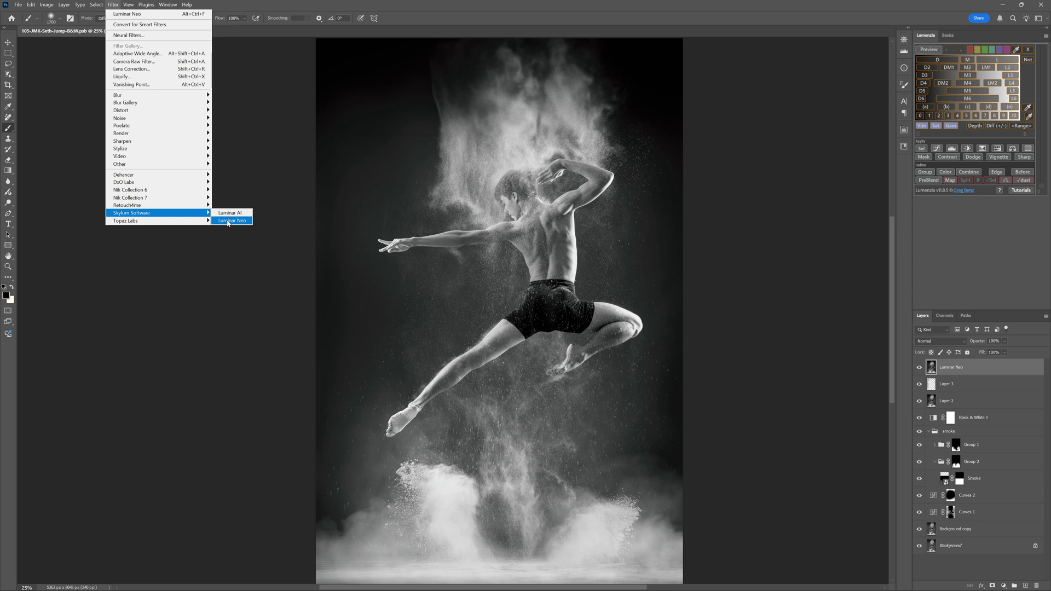
click(227, 221)
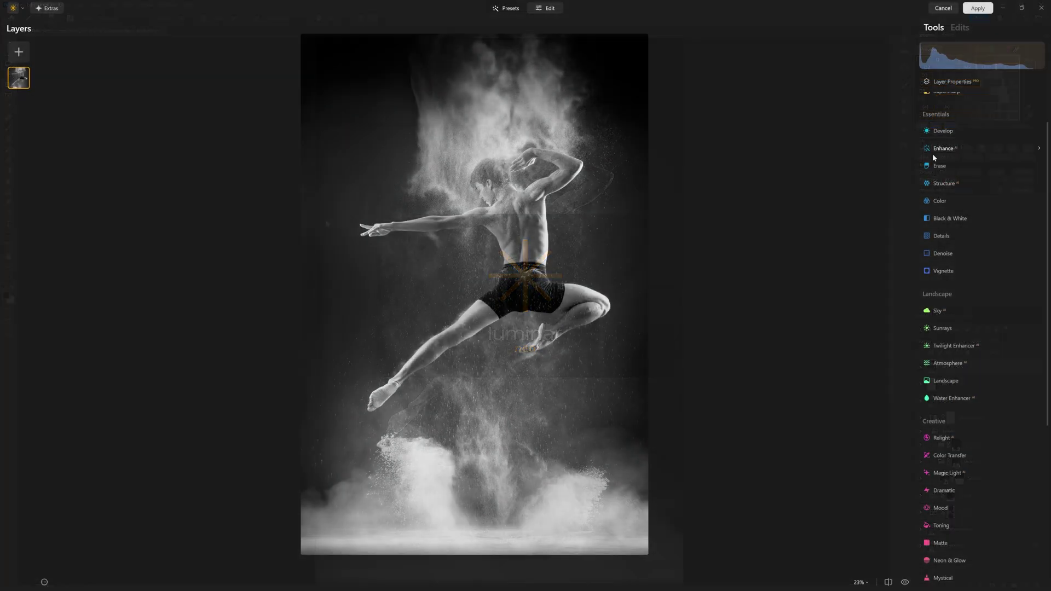
Step: Try Enhance's Accent slider and leave it at 0
click(933, 152)
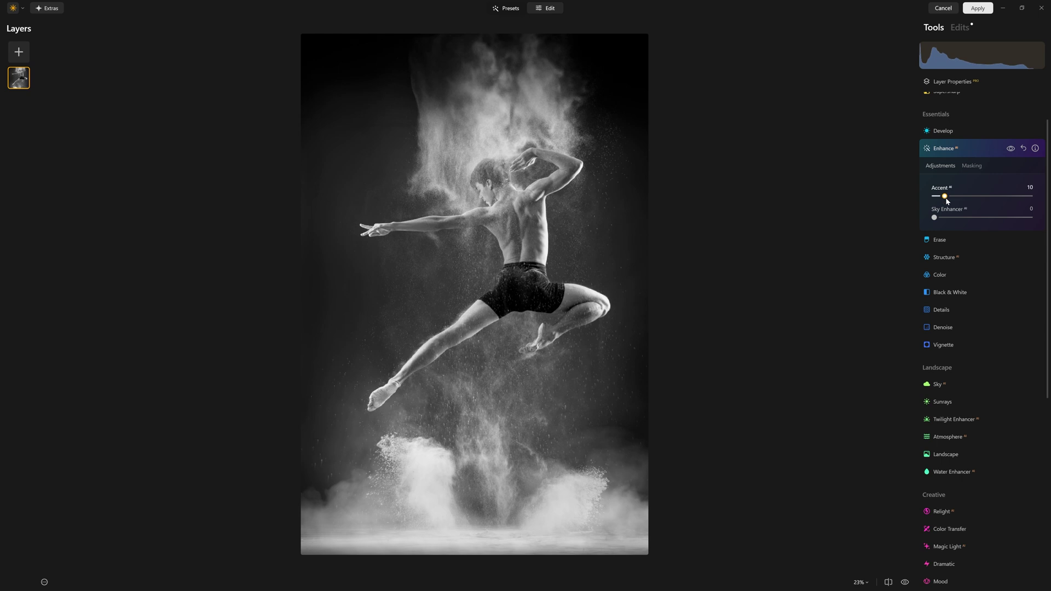
drag(947, 201, 920, 201)
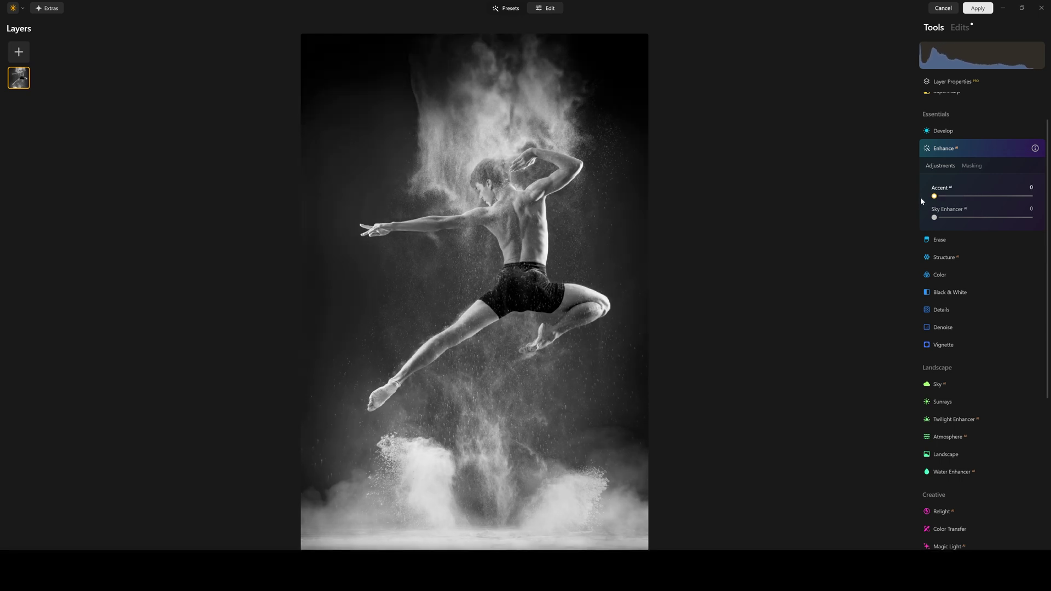
click(948, 149)
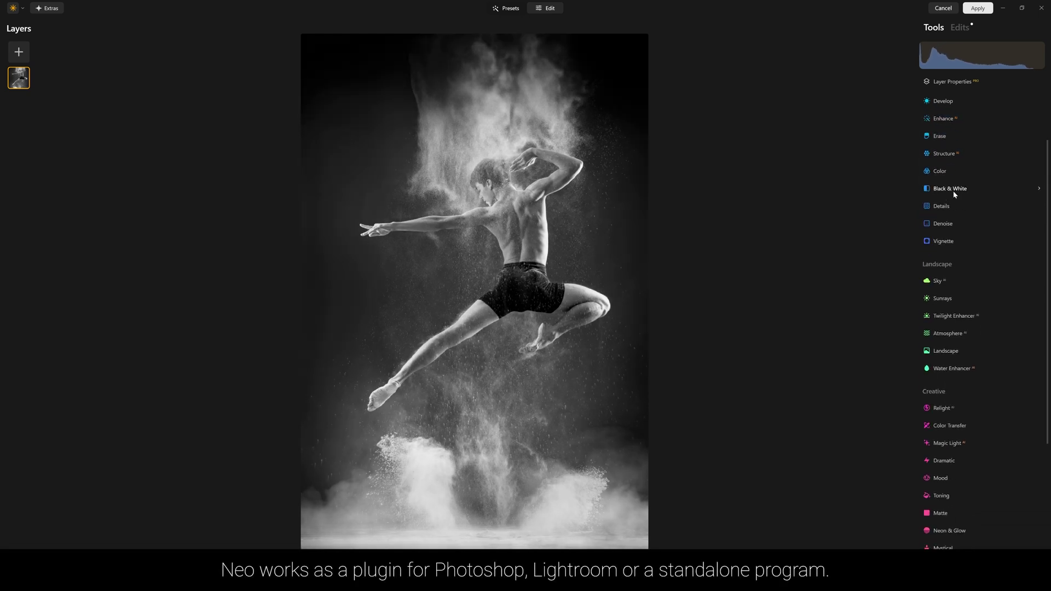
Step: Set Structure Amount to about 43 and switch its masking to Brush
click(947, 184)
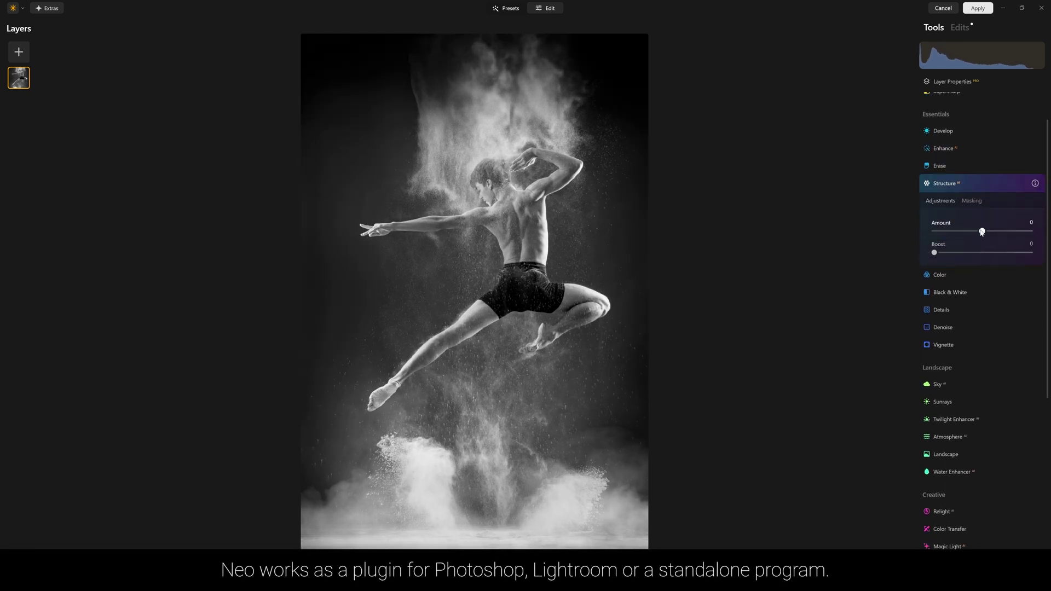
drag(982, 231, 1004, 232)
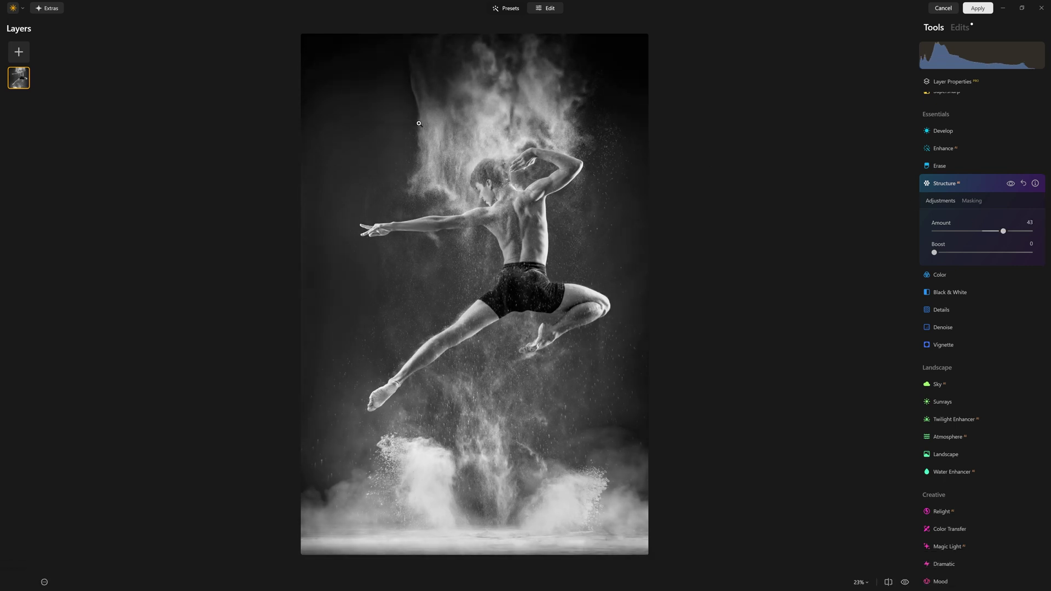
click(979, 203)
click(945, 164)
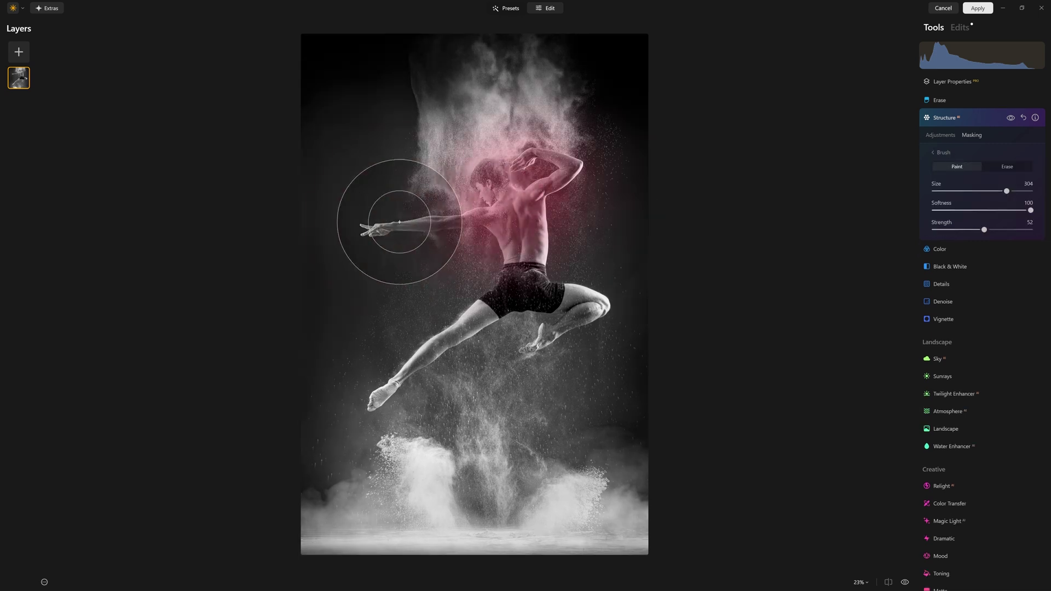
Step: Brush the Structure mask over the dancer, the upper smoke and the lower dust cloud
drag(376, 211, 417, 188)
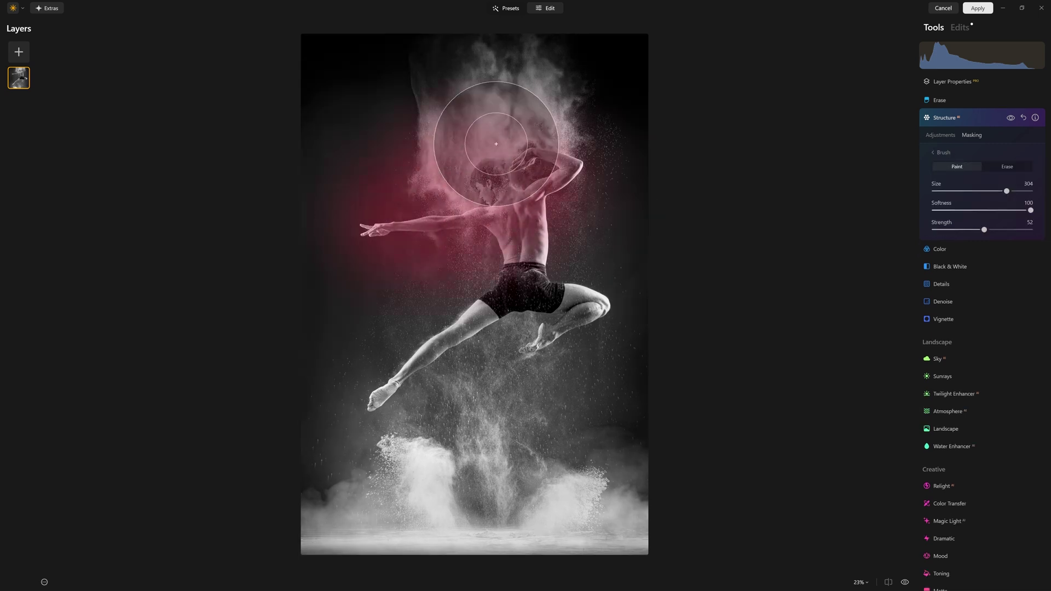
mouse_move(496, 143)
mouse_down()
mouse_move(502, 232)
mouse_move(429, 301)
mouse_move(566, 298)
mouse_move(531, 288)
mouse_up()
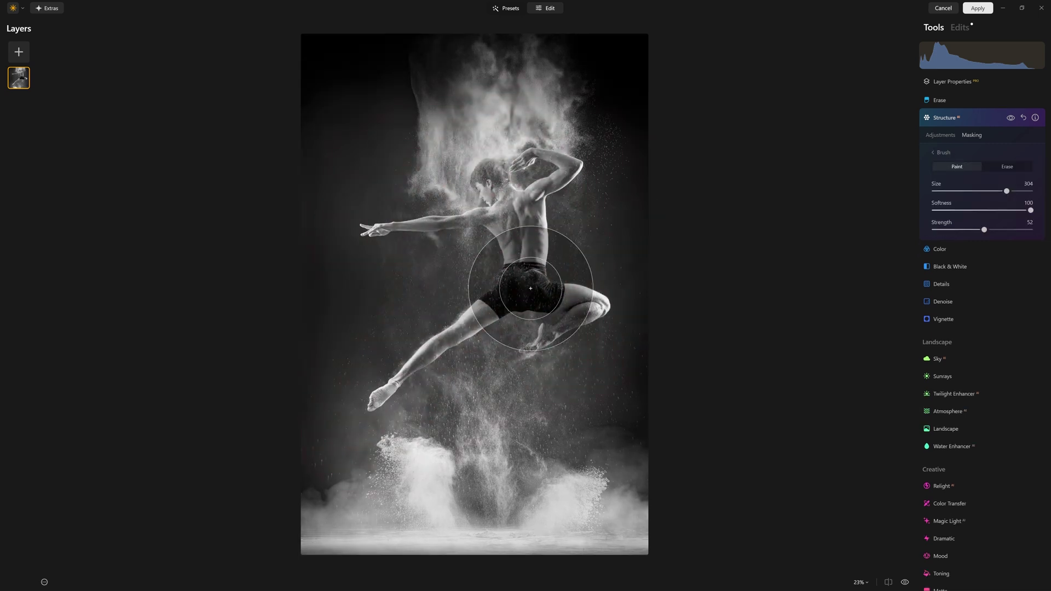
mouse_move(482, 147)
mouse_down()
mouse_move(500, 281)
mouse_move(520, 255)
mouse_move(434, 375)
mouse_move(500, 417)
mouse_up()
key(ctrl+0)
mouse_move(445, 481)
mouse_down()
mouse_move(520, 496)
mouse_move(563, 494)
mouse_move(462, 479)
mouse_move(343, 494)
mouse_move(586, 486)
mouse_up()
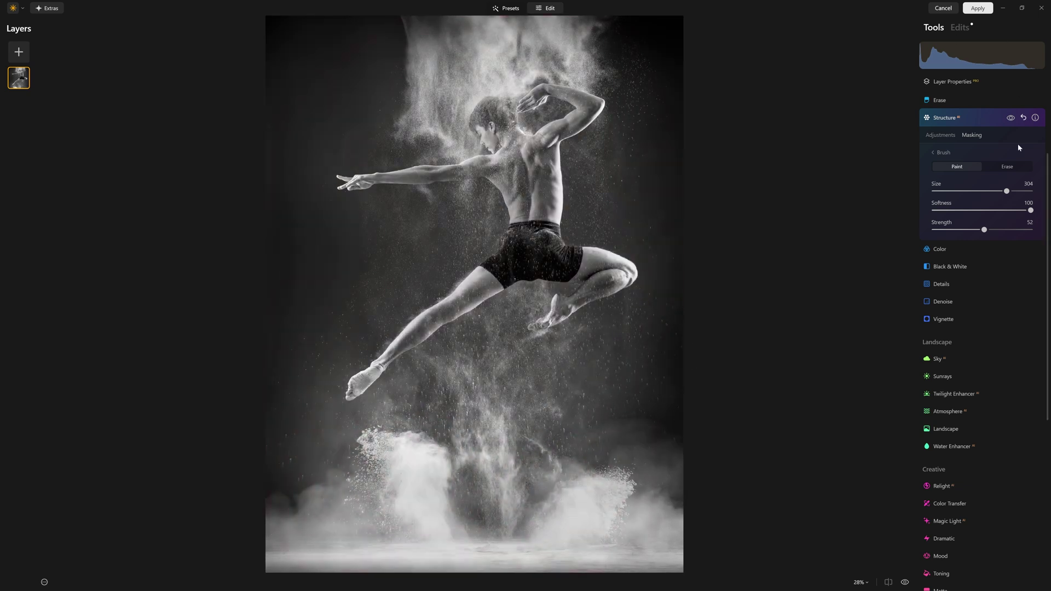
click(1010, 118)
click(976, 117)
Step: Add Dramatic at Amount 59 with Local Contrast 72, lowered brightness and Saturation -25
scroll(963, 328, down, 5)
click(947, 228)
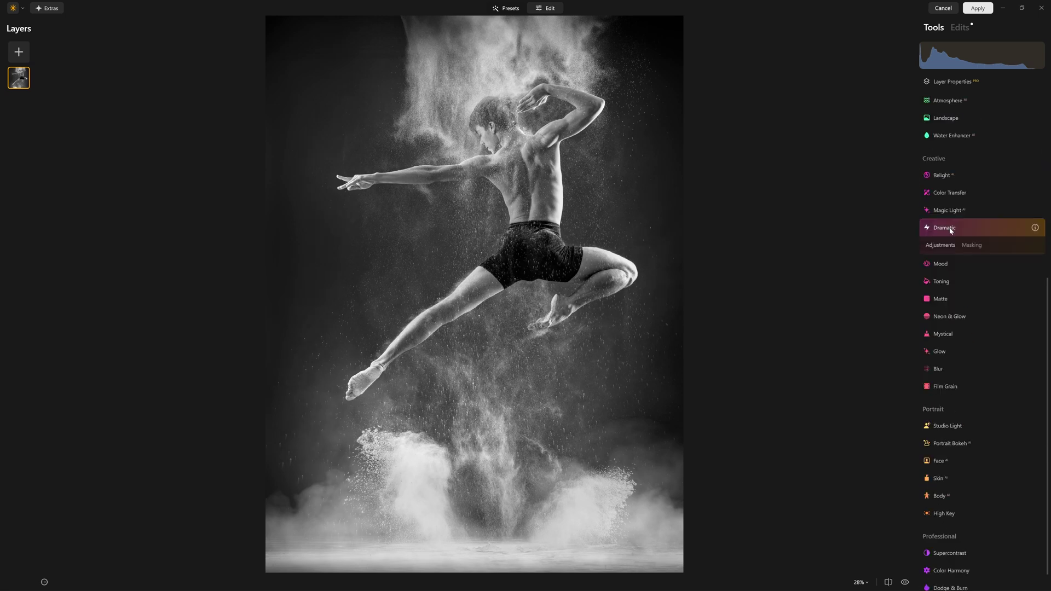
drag(934, 276, 1034, 282)
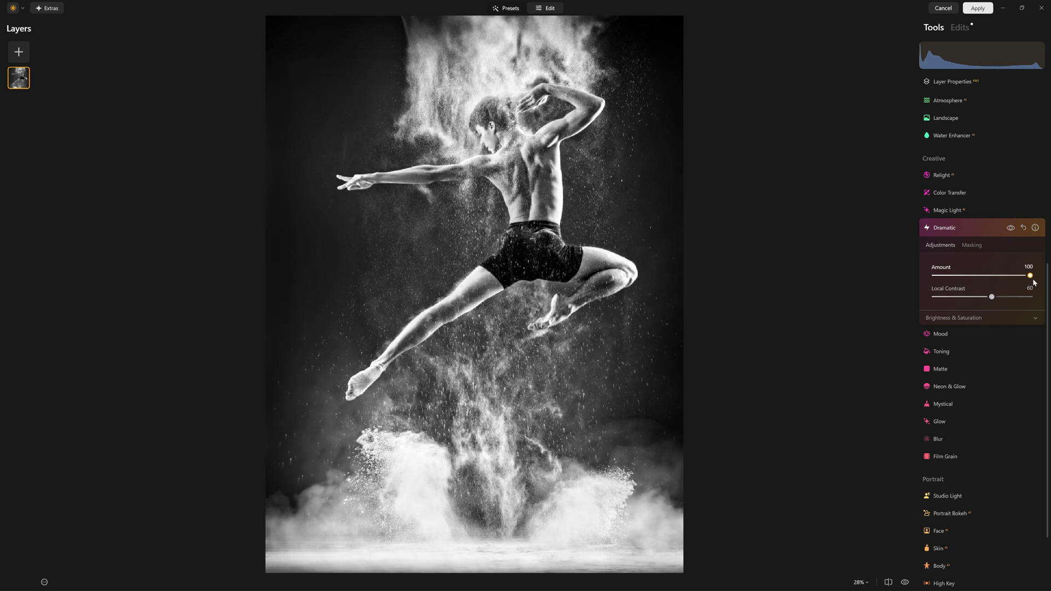
click(1010, 228)
click(1012, 228)
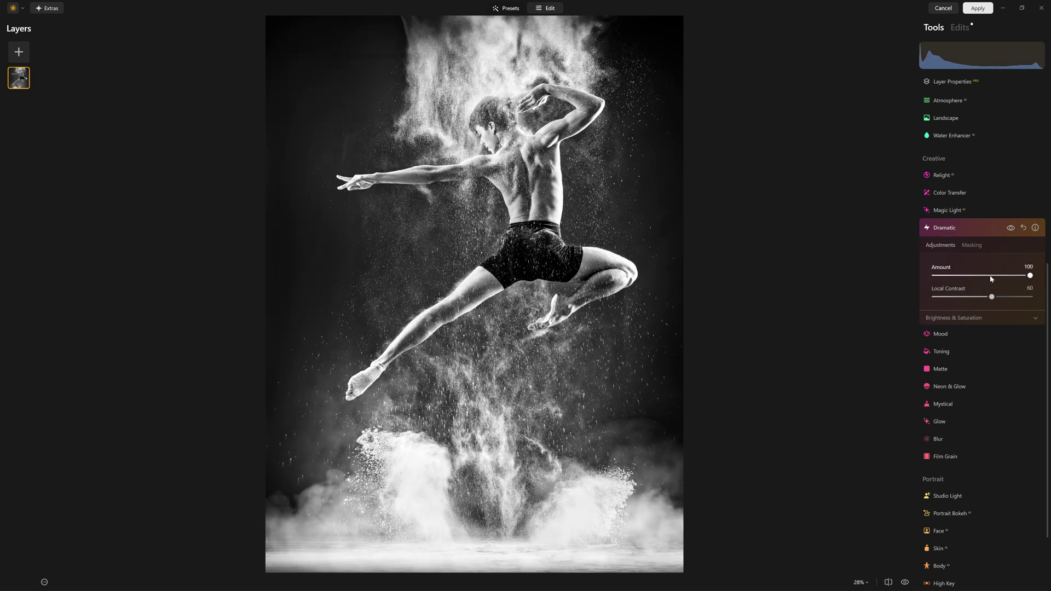
drag(991, 297, 1003, 297)
click(995, 319)
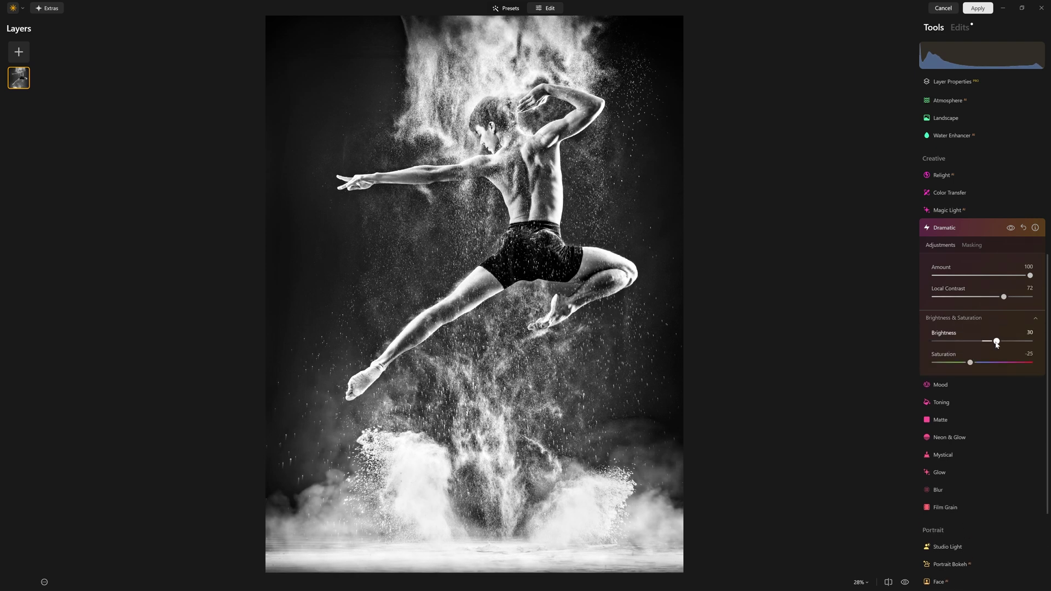
mouse_move(992, 343)
mouse_down()
mouse_move(975, 348)
mouse_move(984, 349)
mouse_up()
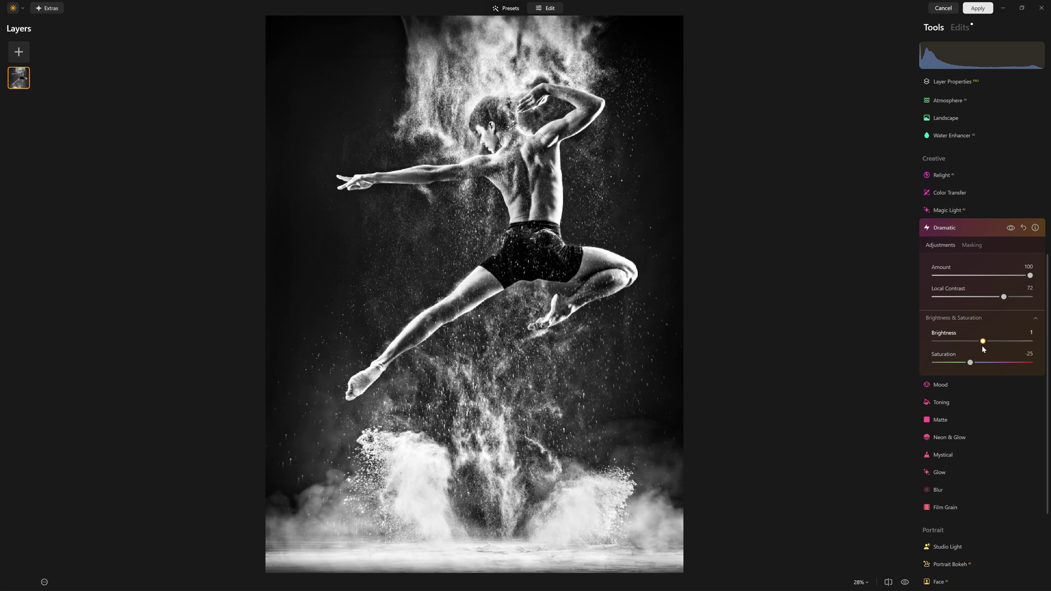
drag(1029, 275, 979, 283)
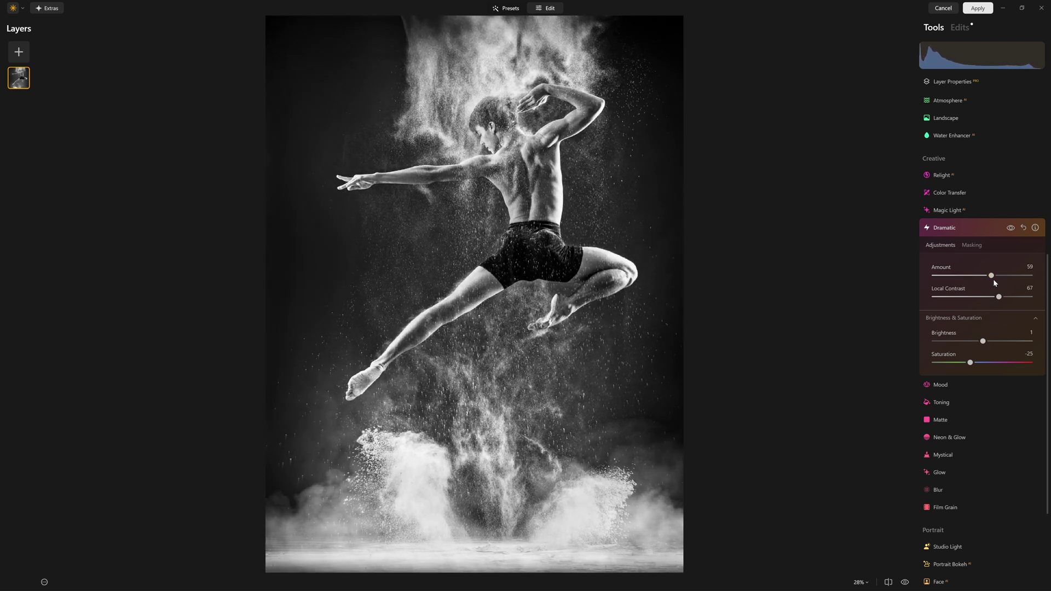
click(1011, 227)
click(1011, 229)
Step: Brush the Dramatic mask over the powder cloud and the upper-left area
click(972, 244)
mouse_move(525, 153)
mouse_down()
mouse_move(563, 94)
mouse_move(301, 175)
mouse_move(403, 51)
mouse_move(515, 221)
mouse_move(407, 320)
mouse_move(471, 191)
mouse_move(545, 452)
mouse_move(502, 468)
mouse_move(668, 487)
mouse_move(446, 458)
mouse_move(312, 500)
mouse_move(602, 508)
mouse_move(369, 63)
mouse_move(532, 24)
mouse_move(566, 108)
mouse_move(376, 55)
mouse_move(532, 163)
mouse_up()
mouse_move(577, 102)
mouse_down()
mouse_move(449, 141)
mouse_move(511, 106)
mouse_move(567, 113)
mouse_move(560, 204)
mouse_move(394, 347)
mouse_move(387, 422)
mouse_up()
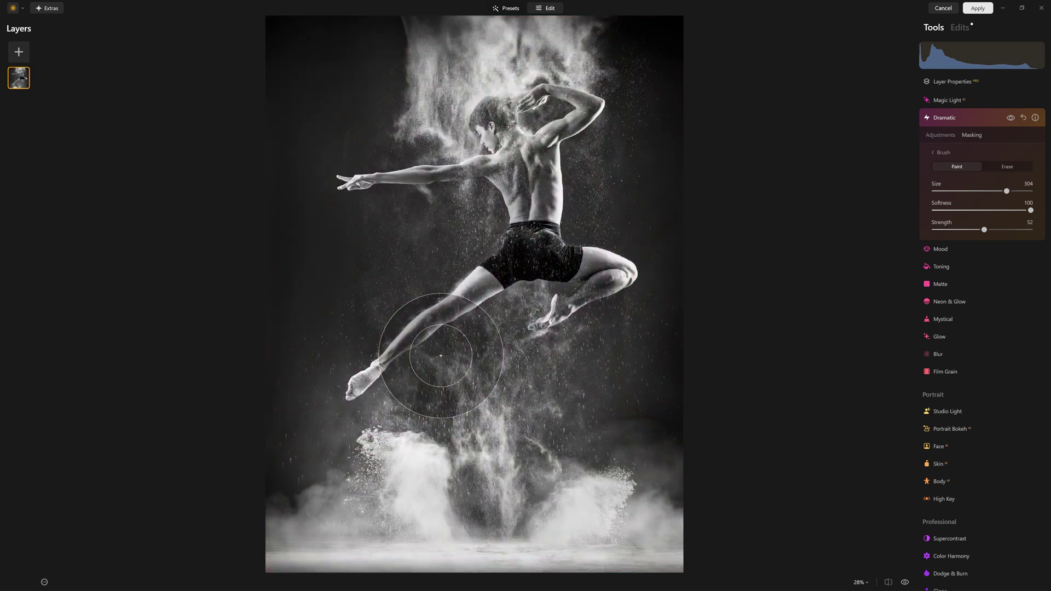
click(1011, 122)
click(1011, 122)
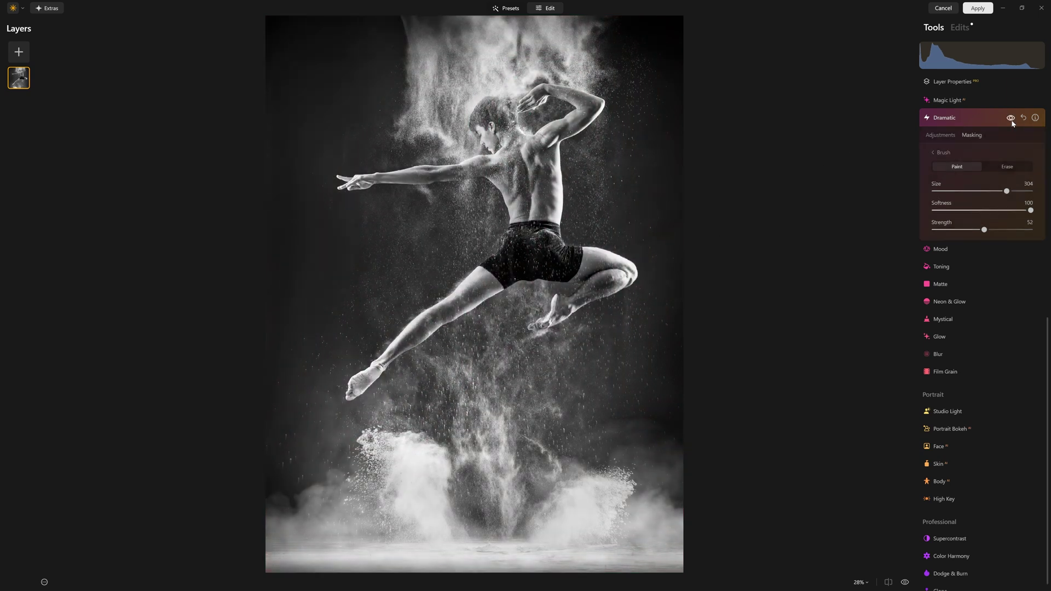
click(984, 118)
Step: Open Mystical and raise its Amount, comparing the glow on and off
scroll(647, 204, up, 2)
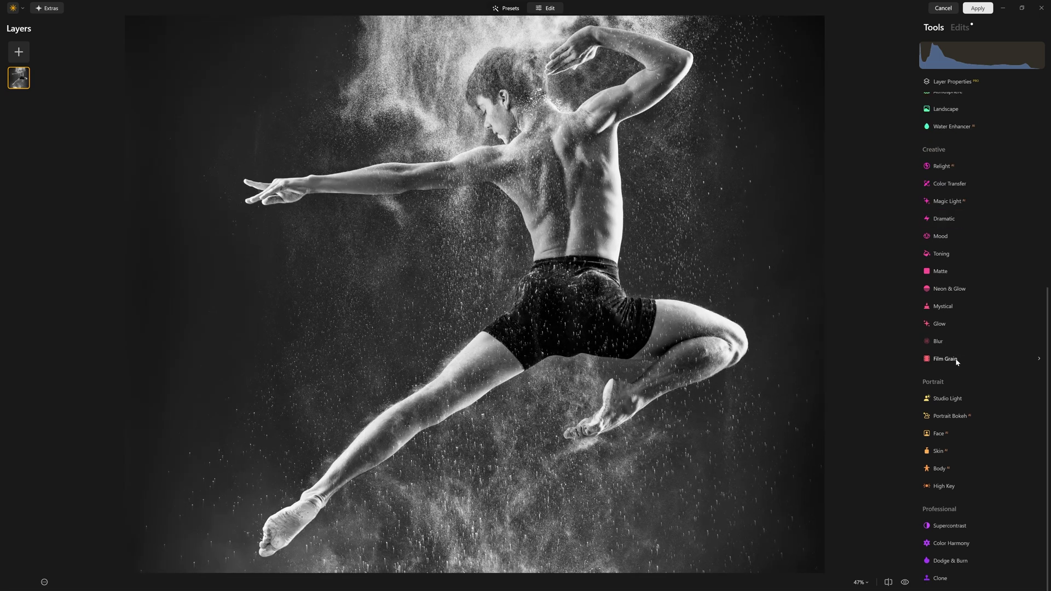
click(952, 307)
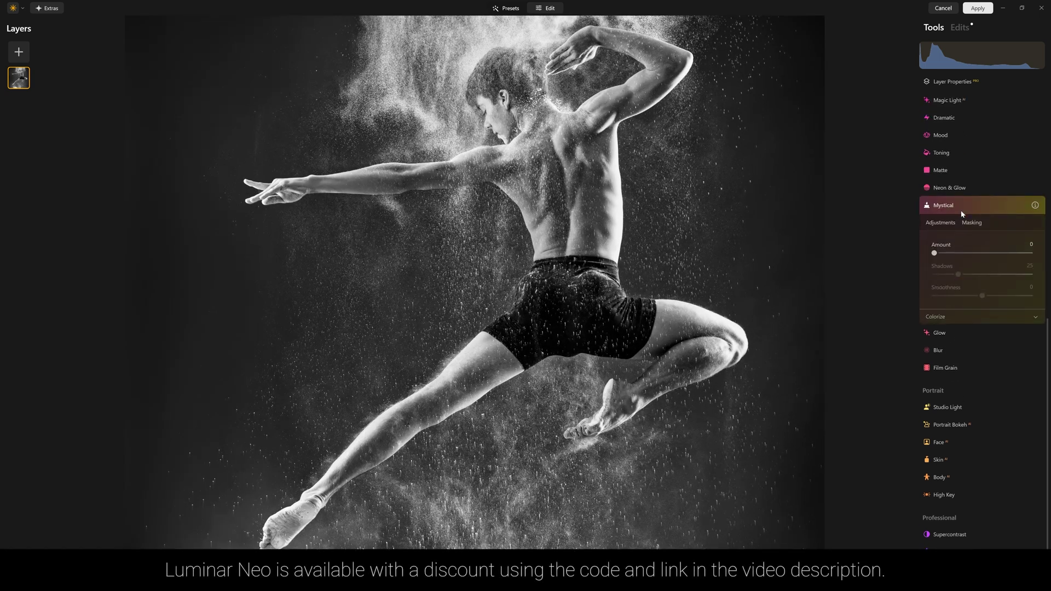
drag(938, 255, 957, 255)
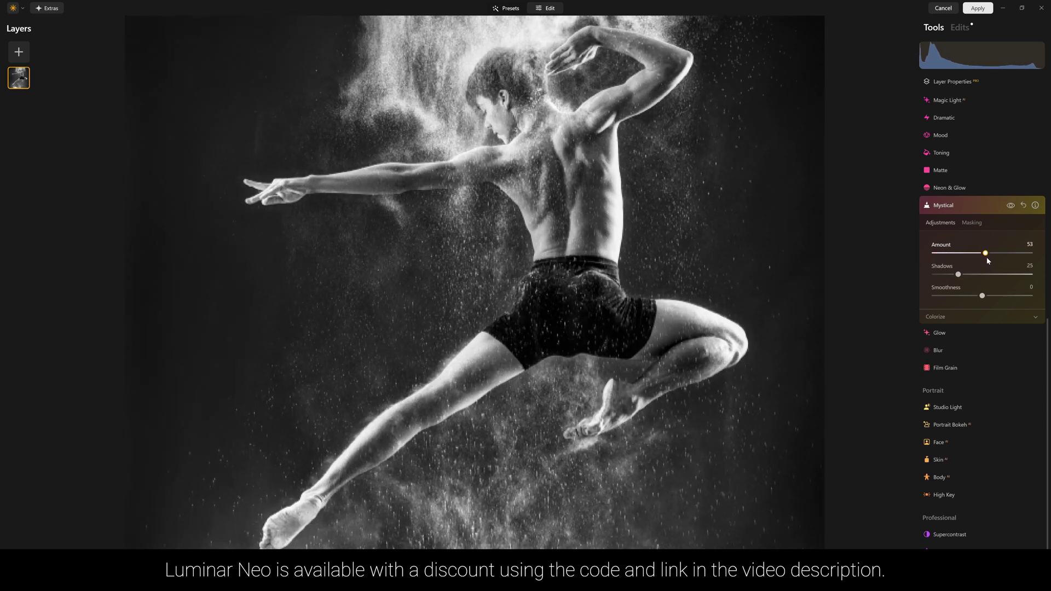
click(1010, 206)
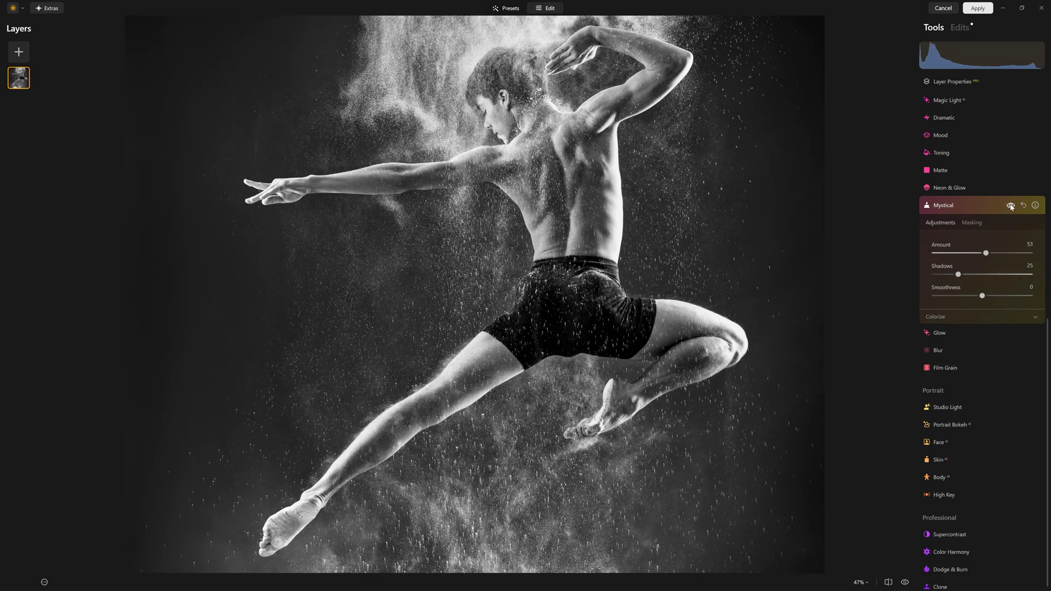
click(1011, 205)
click(1010, 205)
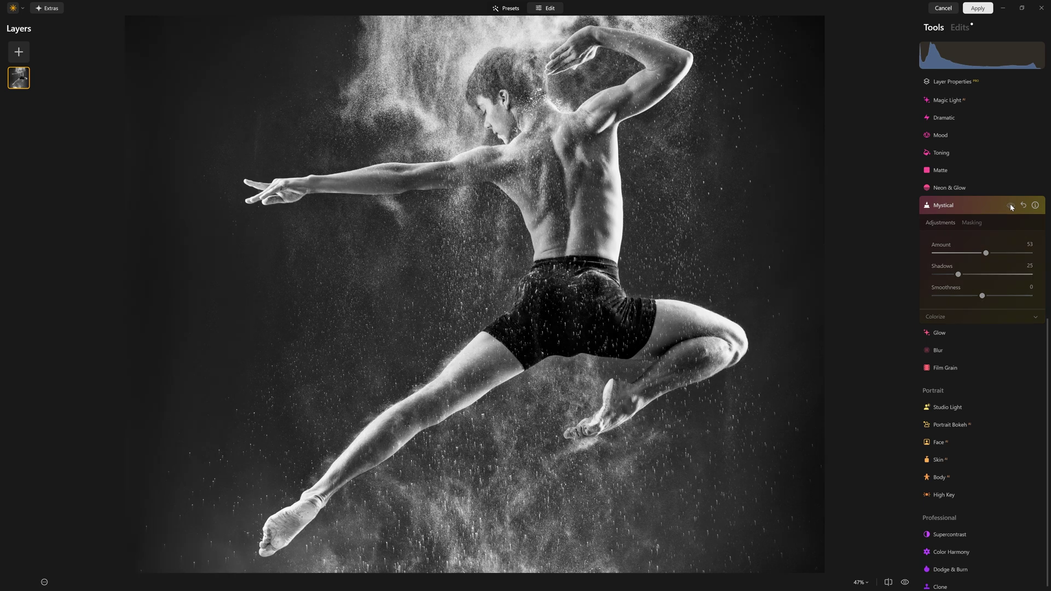
click(1010, 206)
click(1011, 206)
click(1010, 206)
key(ctrl+0)
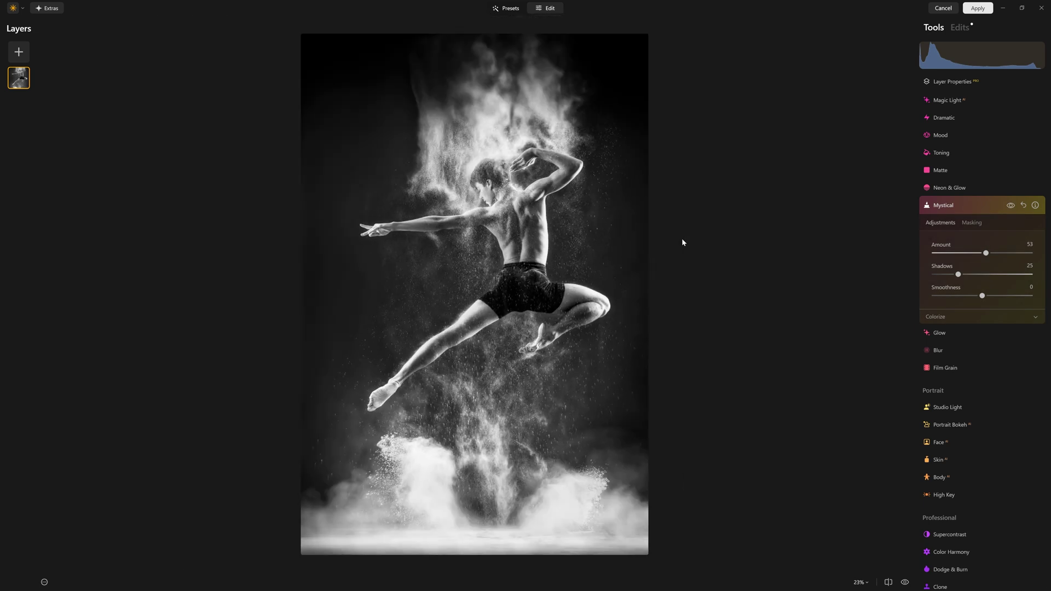
click(1011, 206)
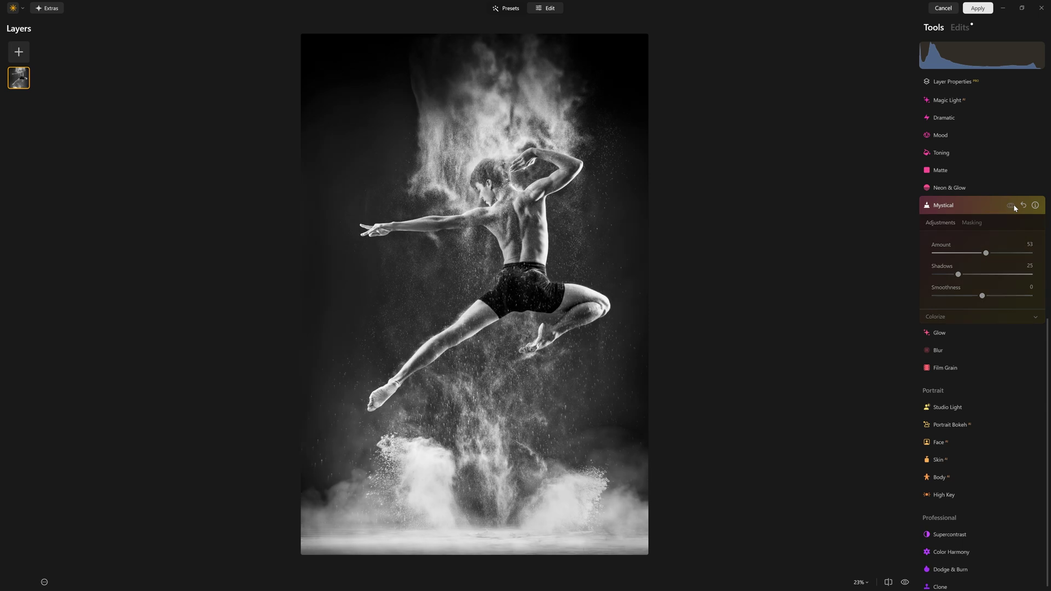
click(1012, 206)
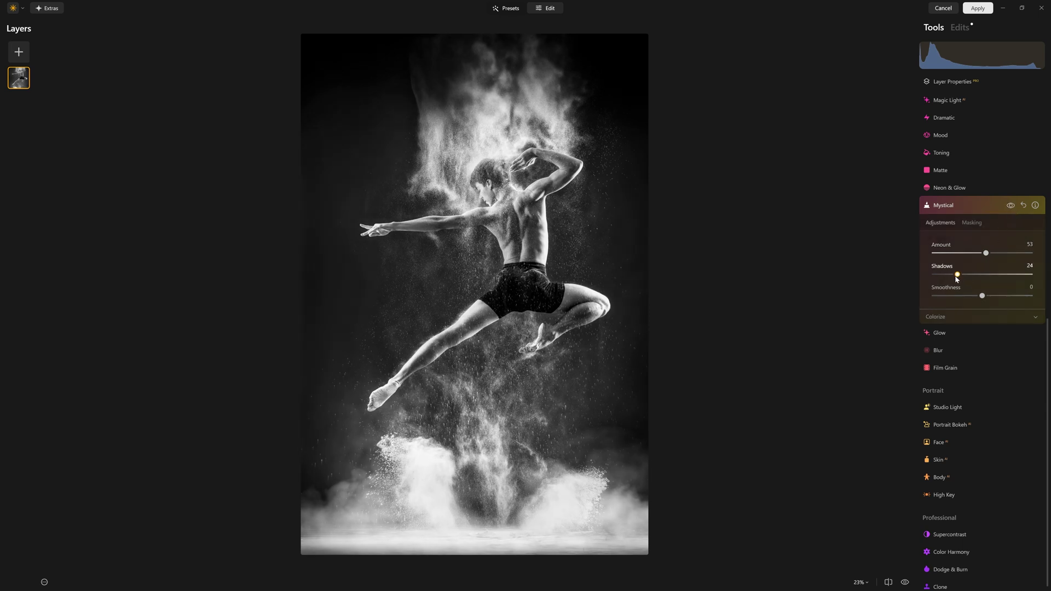
Step: Lower Mystical Shadows to 15 and set Smoothness to 32
drag(959, 275, 925, 304)
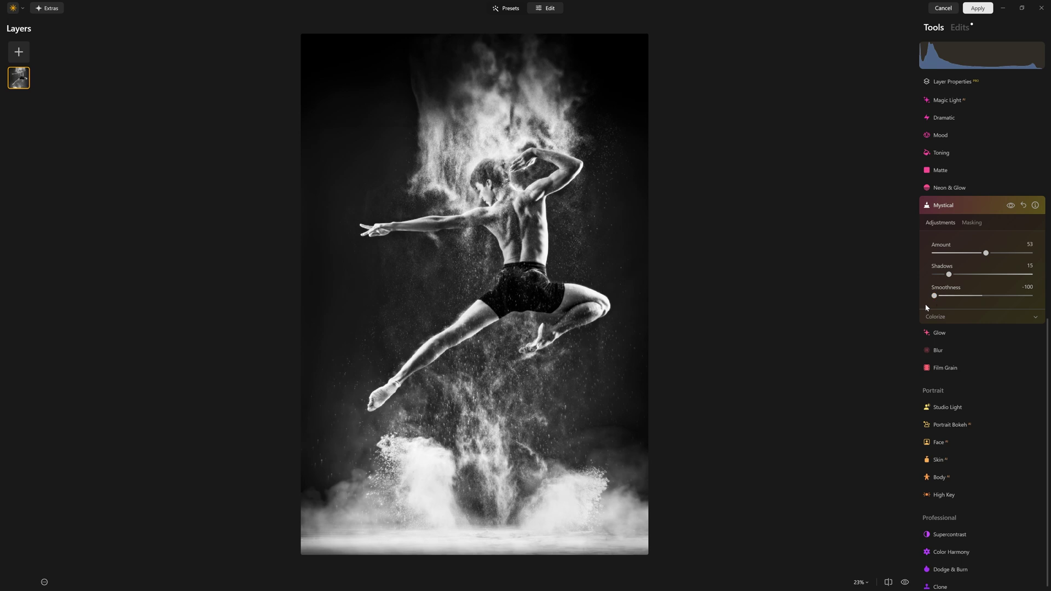
drag(935, 297, 1037, 297)
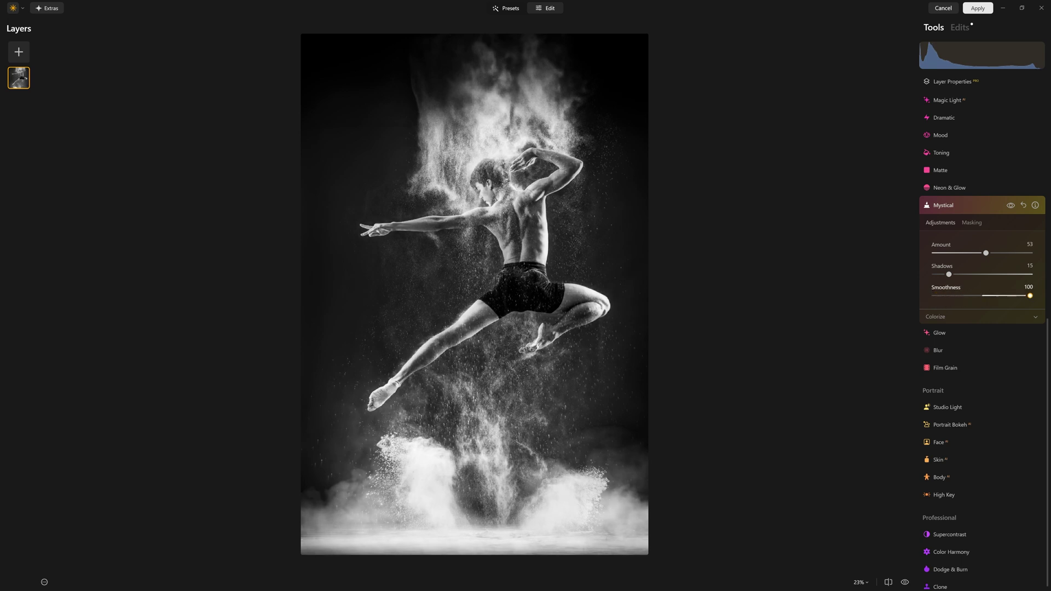
click(998, 296)
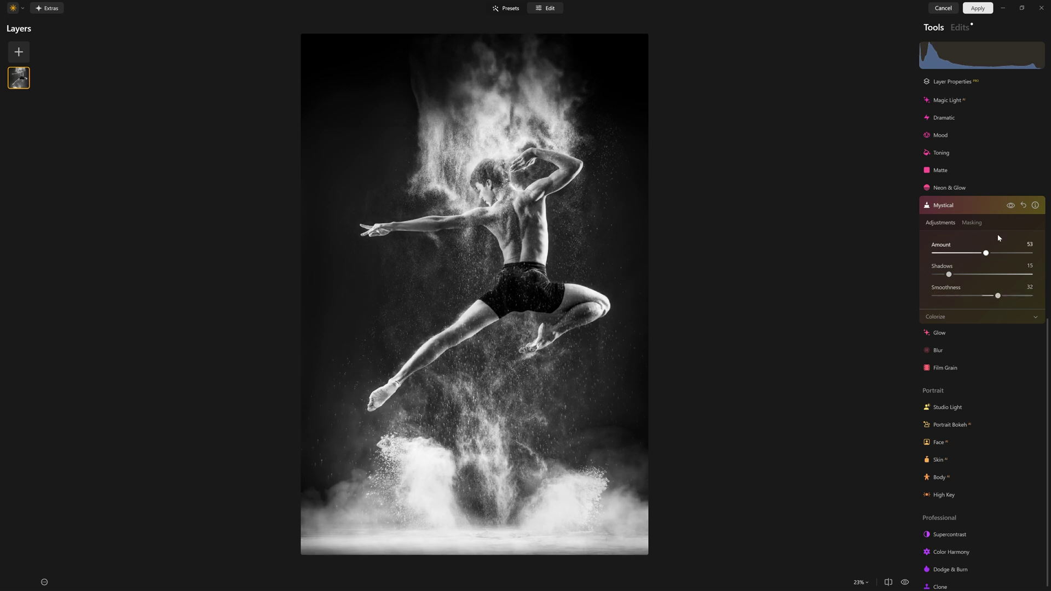
click(1010, 208)
click(1010, 211)
Step: Cool the glow with Colorize Warmth -80, settle Amount at 38, and apply the edits
click(972, 315)
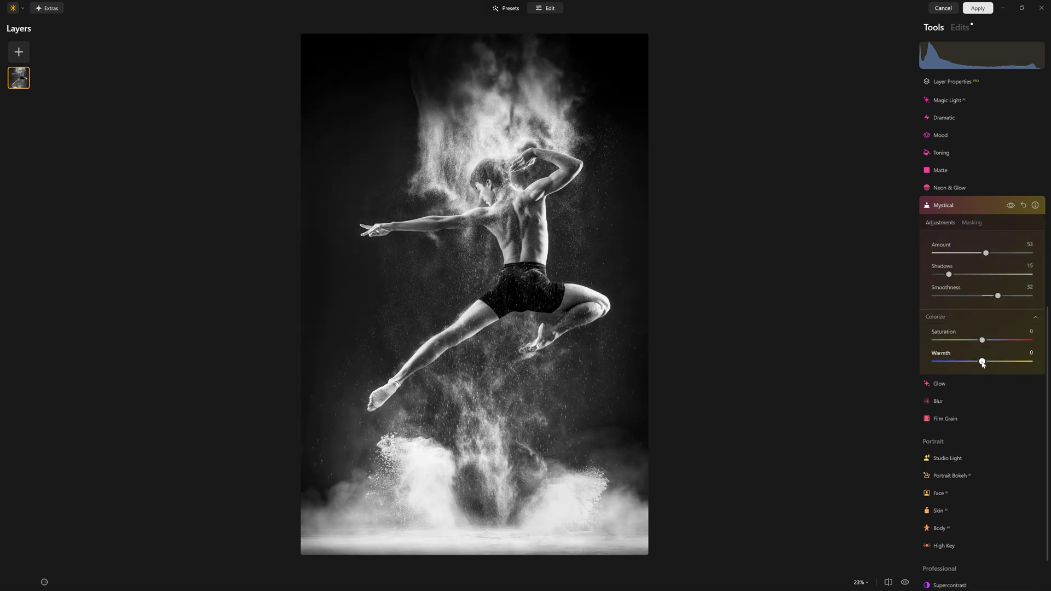
mouse_move(980, 364)
mouse_down()
mouse_move(943, 365)
mouse_move(1021, 365)
mouse_move(964, 363)
mouse_up()
drag(985, 256, 972, 262)
click(976, 204)
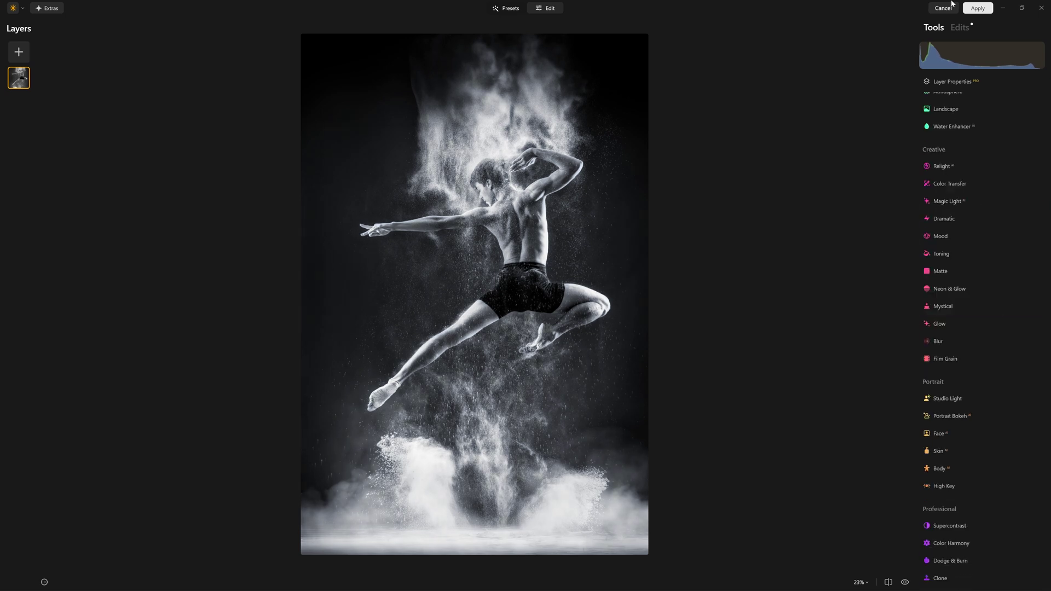
click(983, 10)
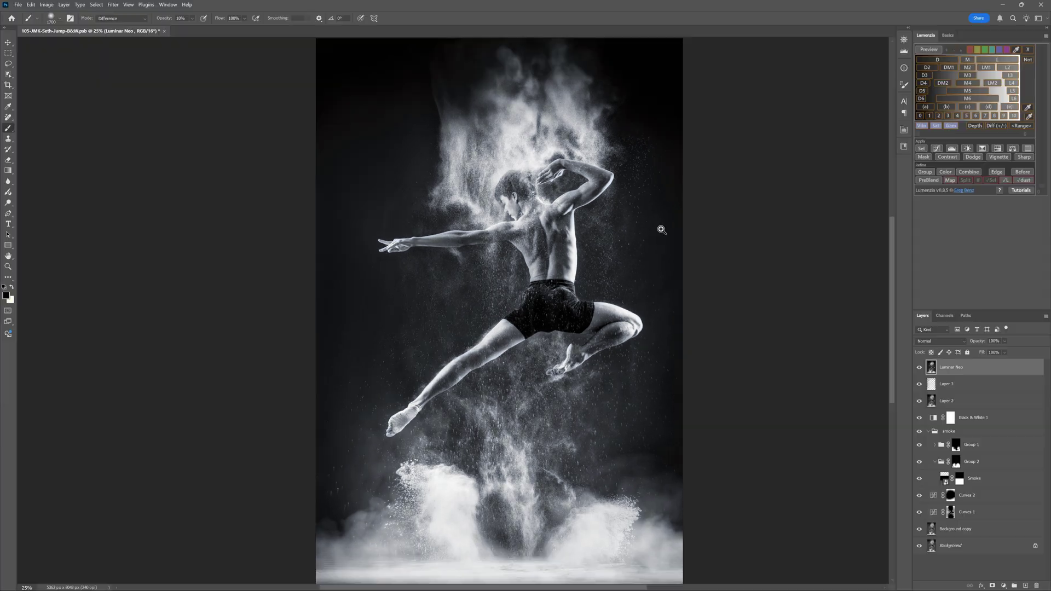
scroll(659, 227, down, 1)
Step: Compare the Luminar Neo layer on and off, then set its opacity to 100% after trying 51%
mouse_move(659, 228)
mouse_down()
mouse_move(500, 211)
mouse_move(542, 238)
mouse_move(596, 218)
mouse_up()
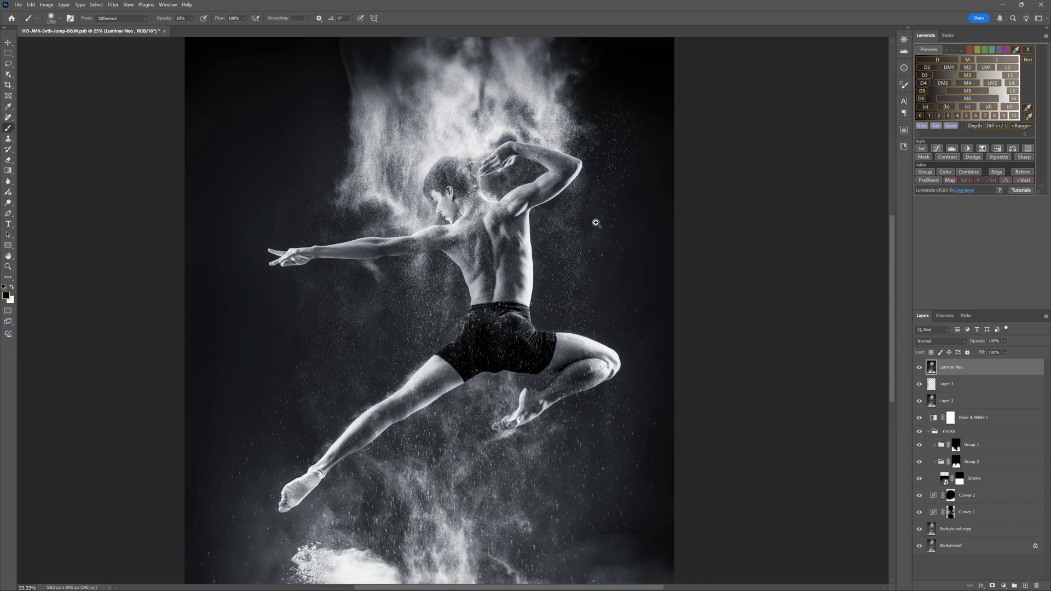
click(919, 368)
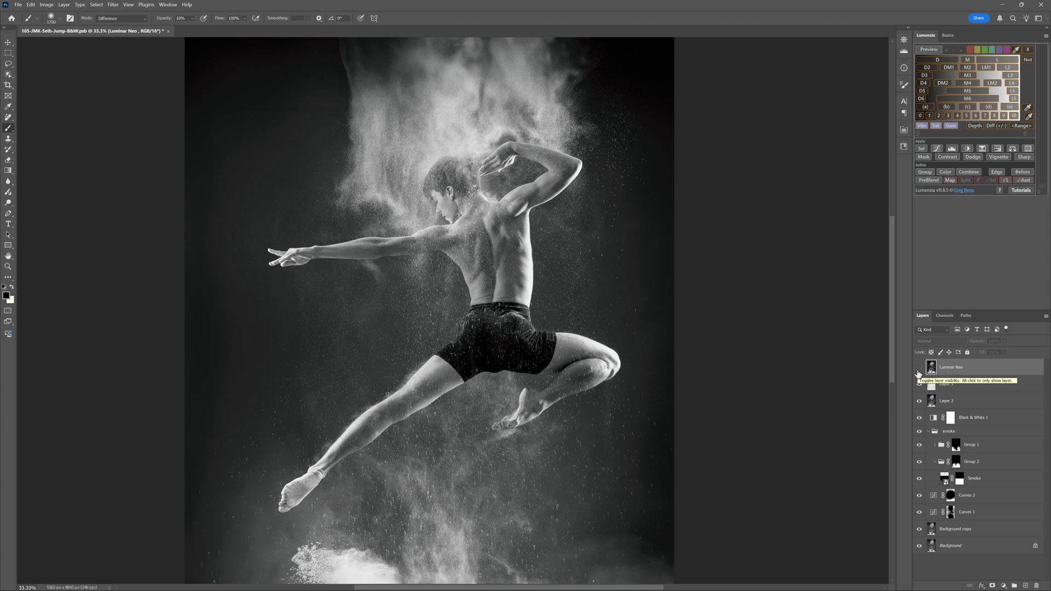
click(918, 372)
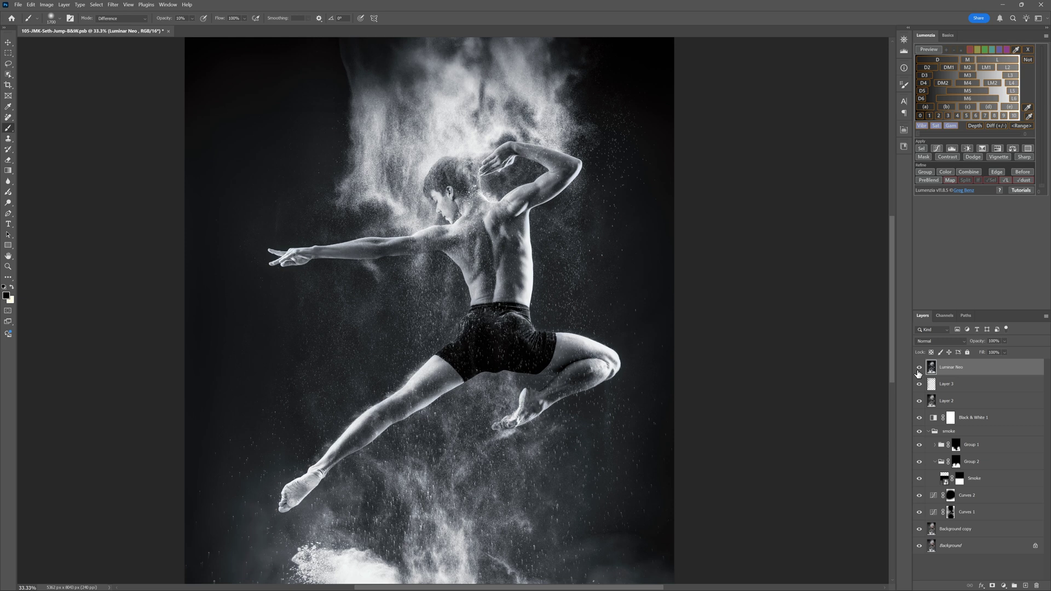
click(918, 372)
click(919, 372)
click(1004, 341)
drag(997, 354, 1006, 354)
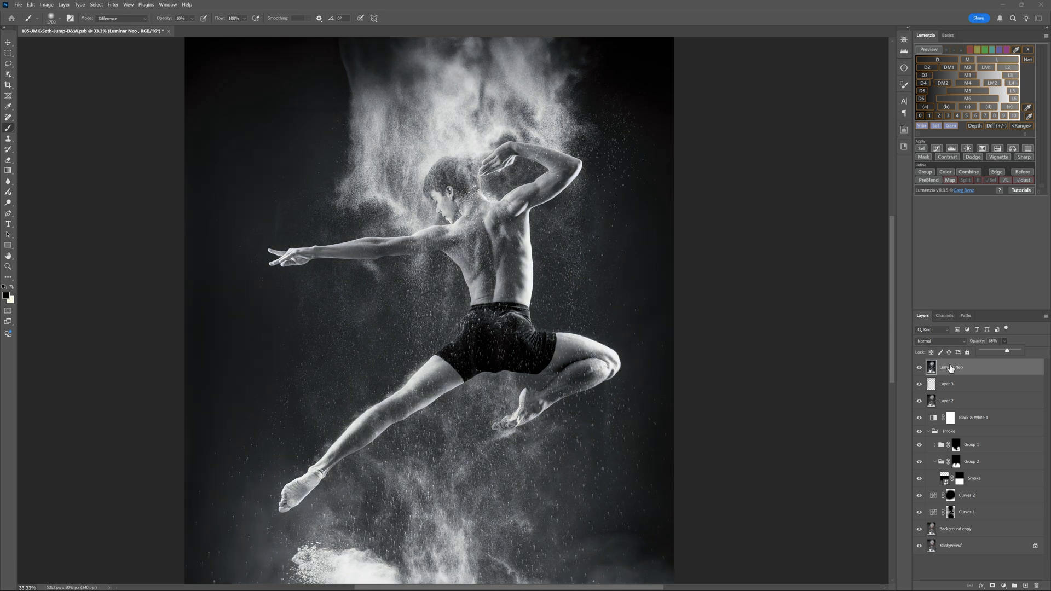
click(920, 368)
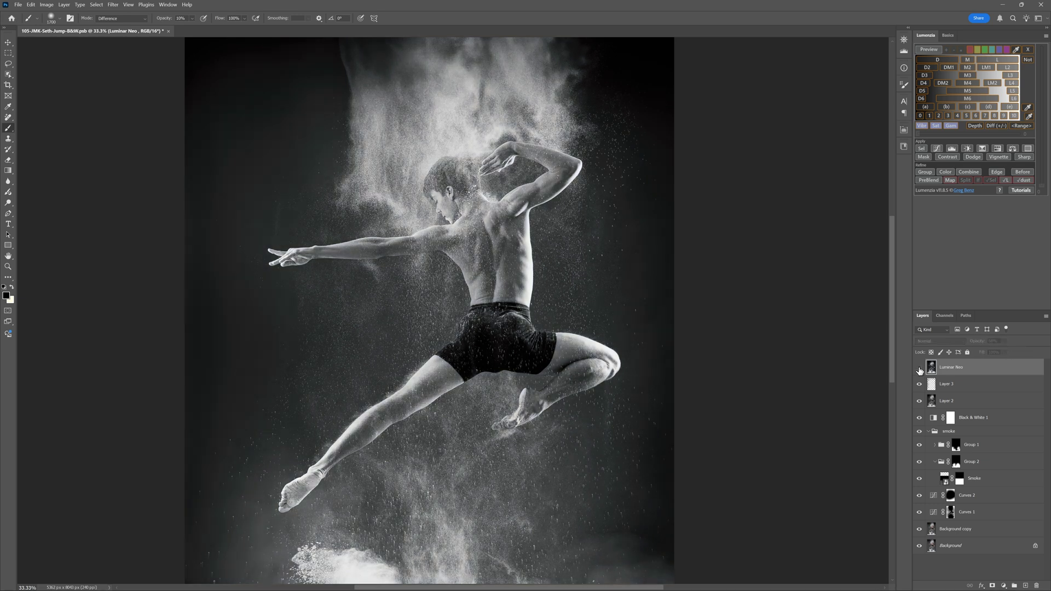
click(919, 368)
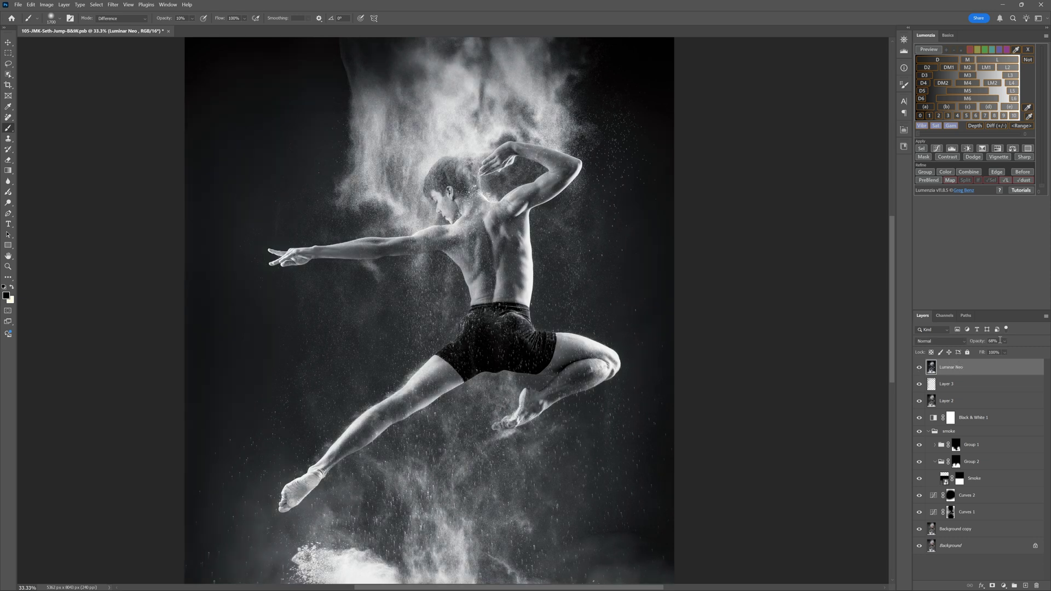
click(1005, 341)
drag(1015, 351, 1027, 351)
Step: Add a Hue/Saturation adjustment layer with Saturation at -100 on top of the layers
click(1004, 585)
click(1005, 505)
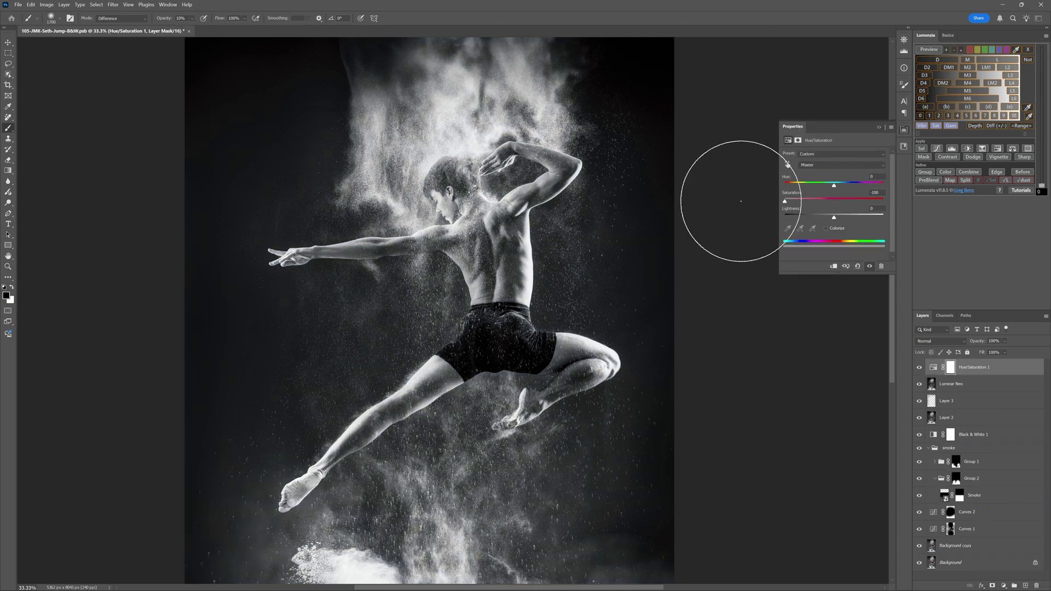
click(879, 127)
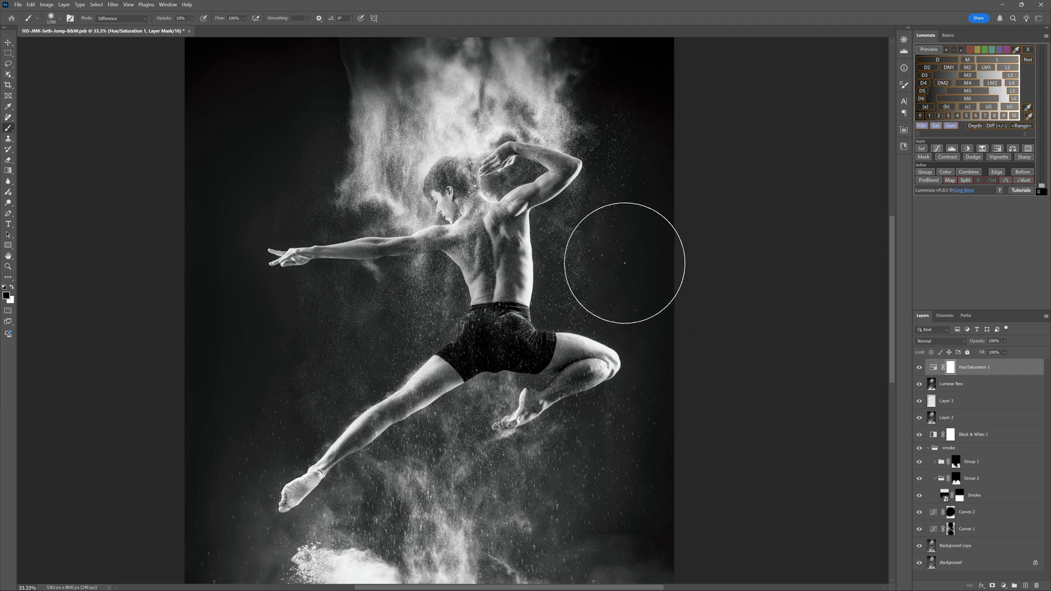
Step: Toggle the Hue/Saturation 1 layer's visibility to compare, leaving it switched off
click(920, 368)
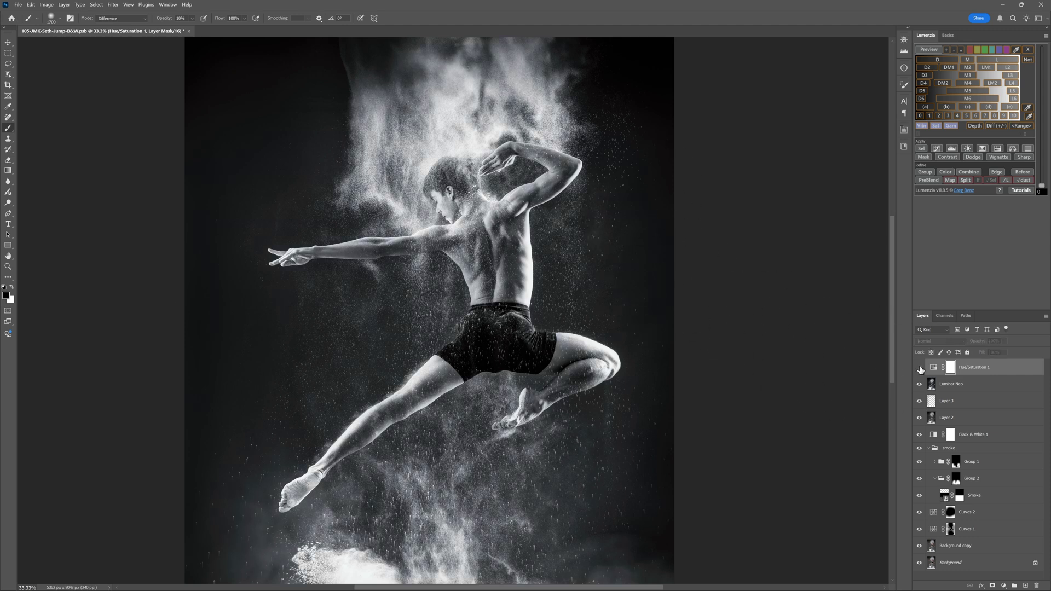
click(920, 368)
click(920, 368)
Step: Zoom out and show the whole dancer image in full-screen mode on a plain background
key(ctrl+minus)
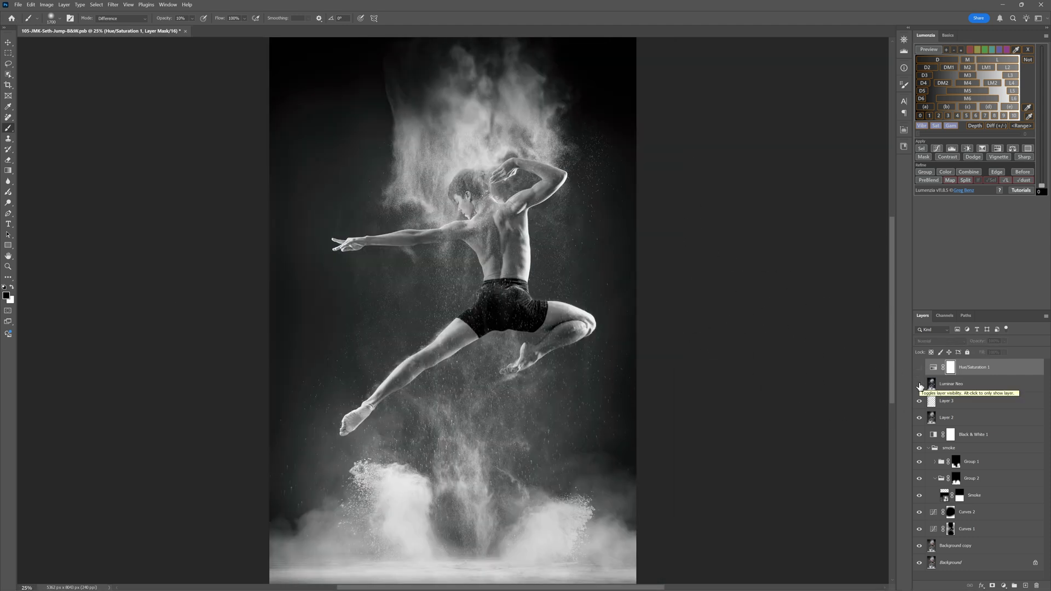
key(f)
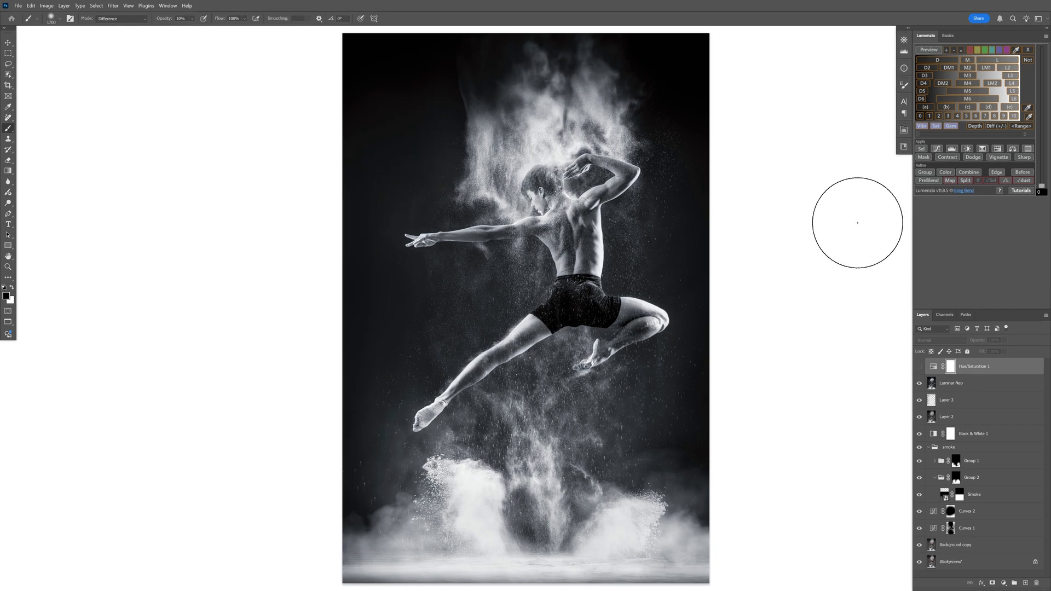